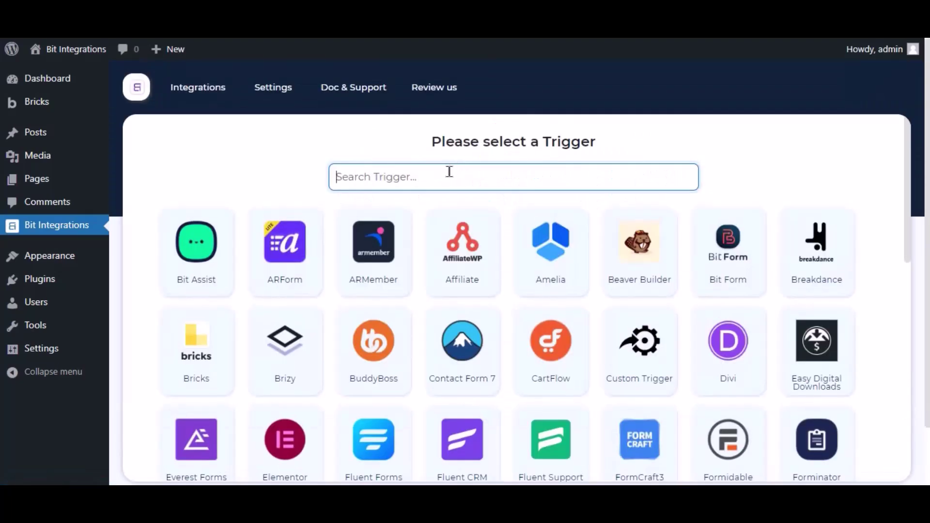
# Step: Choose Bricks as the flow's trigger from a 'bricks' search, leaving the form unselected
pyautogui.write('bricks')
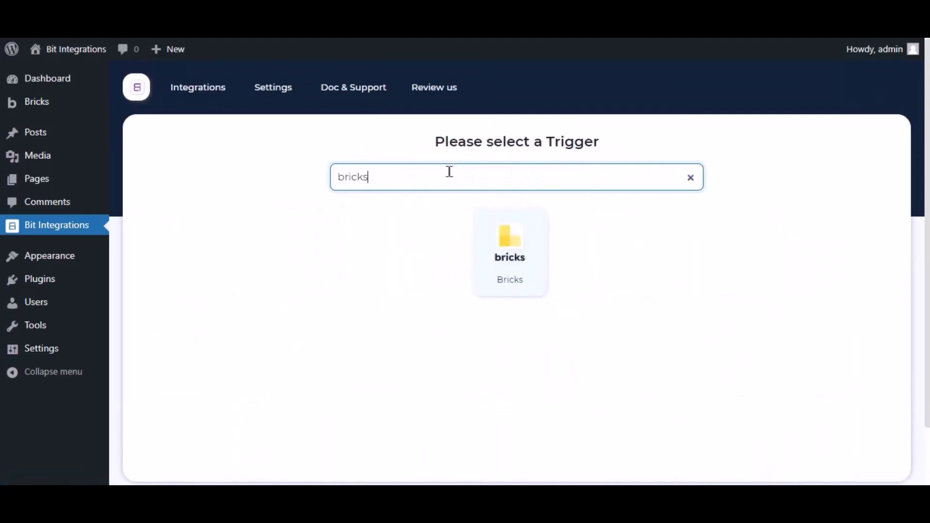
pyautogui.click(489, 236)
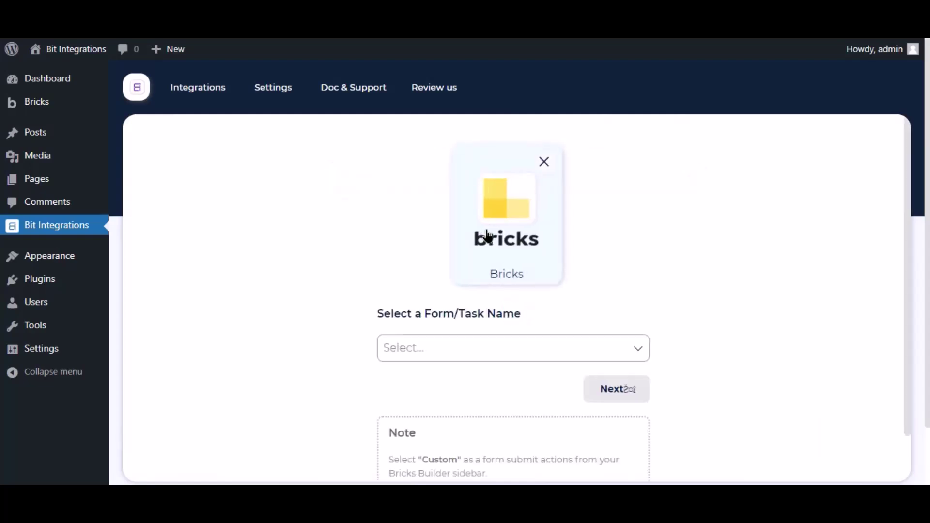
pyautogui.click(451, 361)
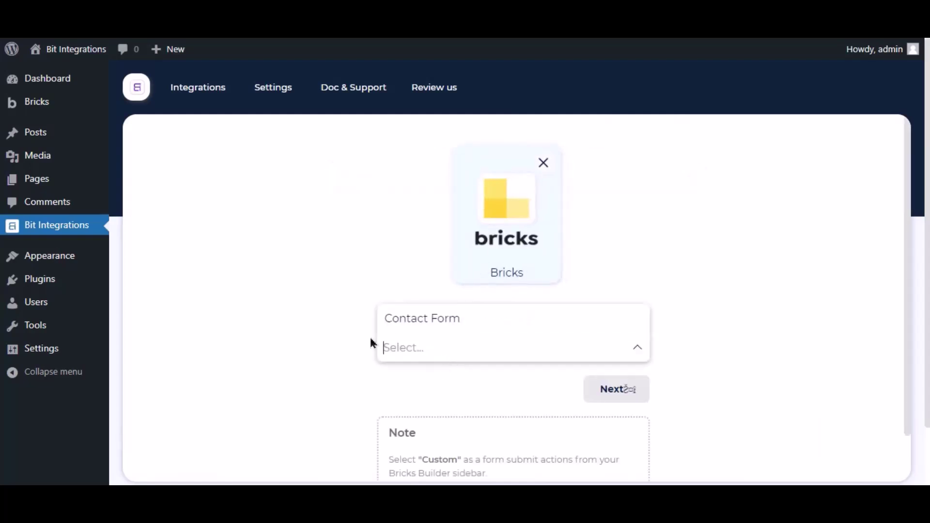
pyautogui.click(346, 337)
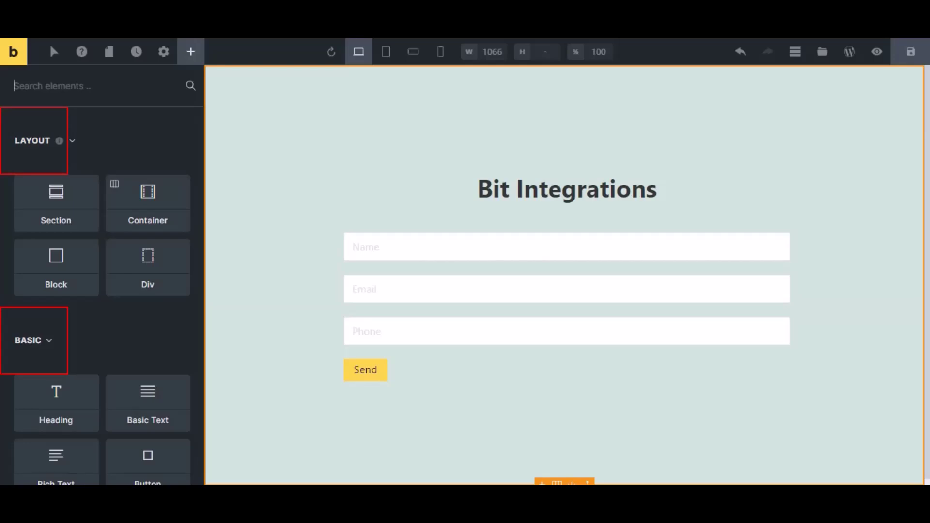
# Step: In Bricks Builder, set the contact form's action after a successful submit to Custom
pyautogui.click(387, 279)
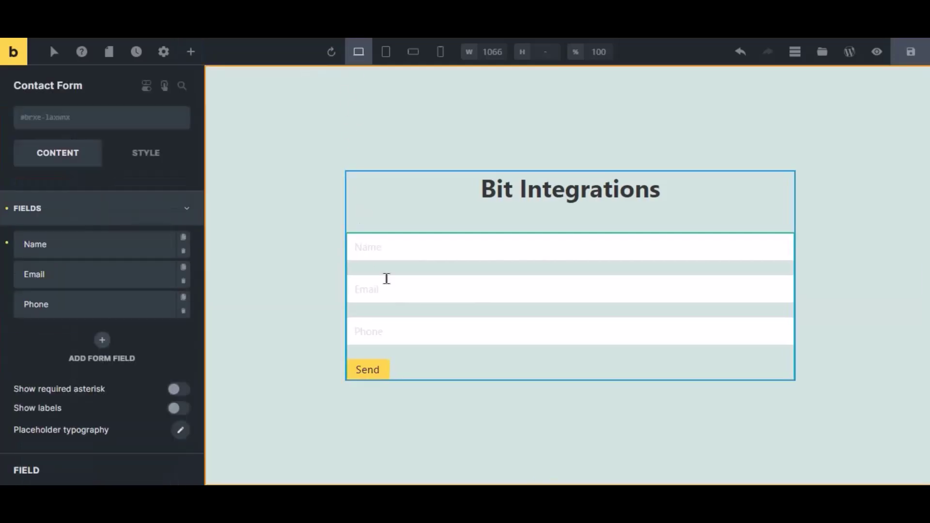
pyautogui.click(54, 216)
pyautogui.click(56, 280)
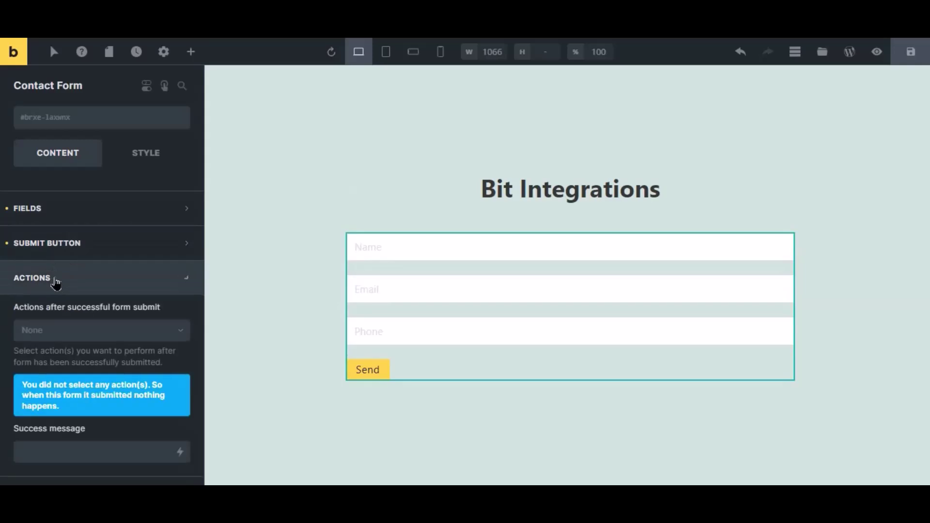
pyautogui.click(56, 332)
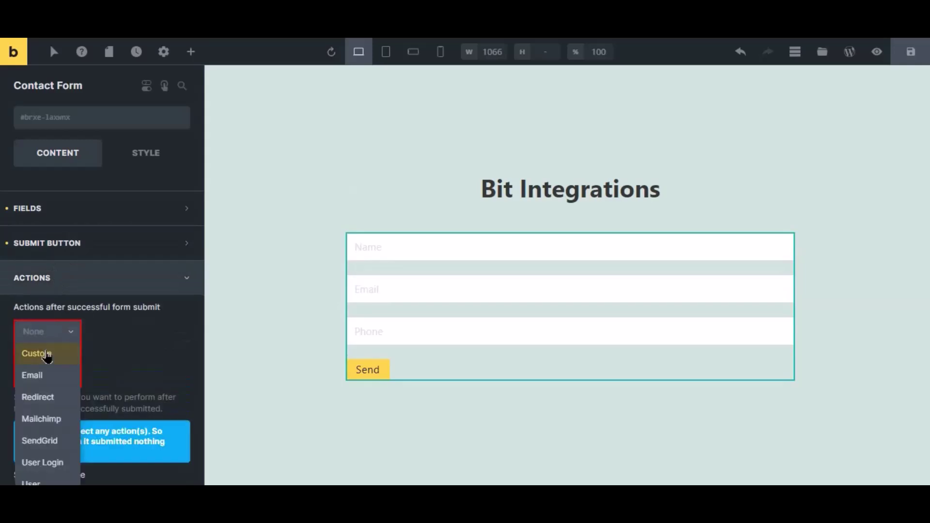
pyautogui.click(47, 353)
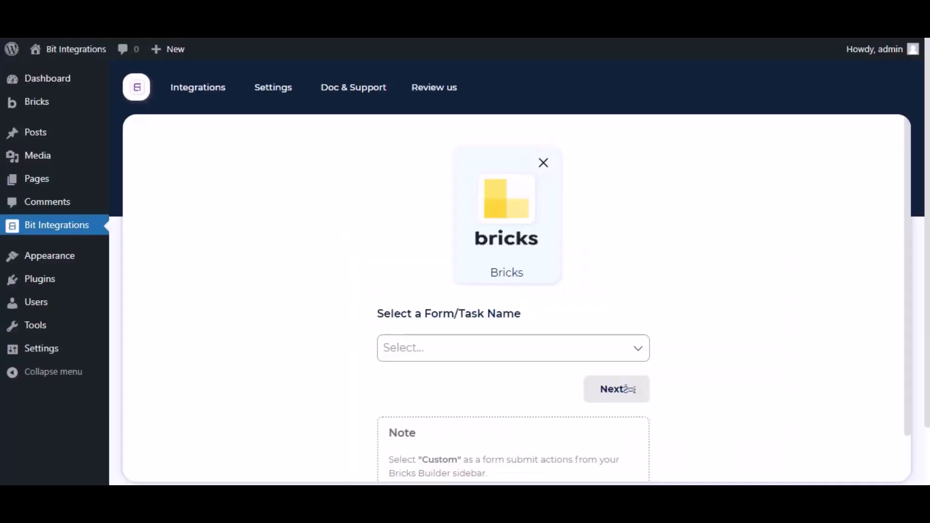
# Step: Select Contact Form as the Bricks trigger form and continue to the action step
pyautogui.scroll(-2, 431, 284)
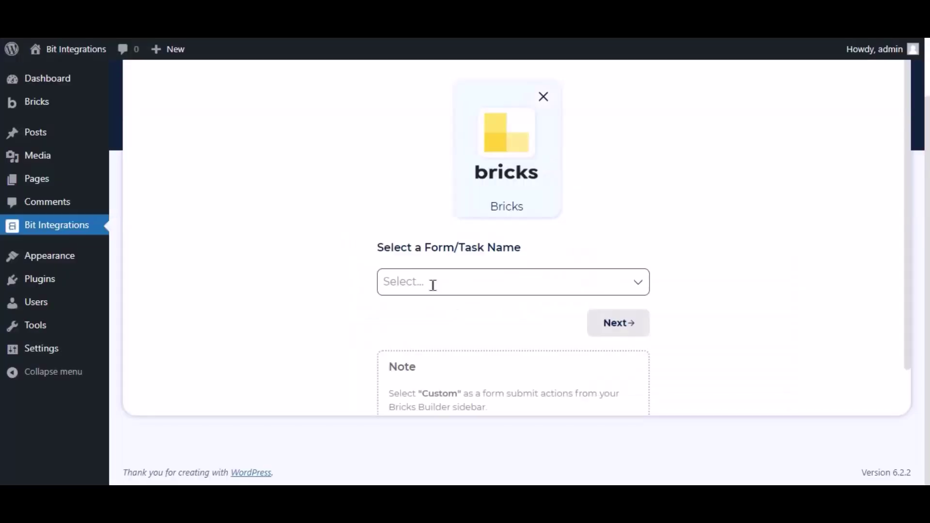
pyautogui.click(432, 284)
pyautogui.click(430, 315)
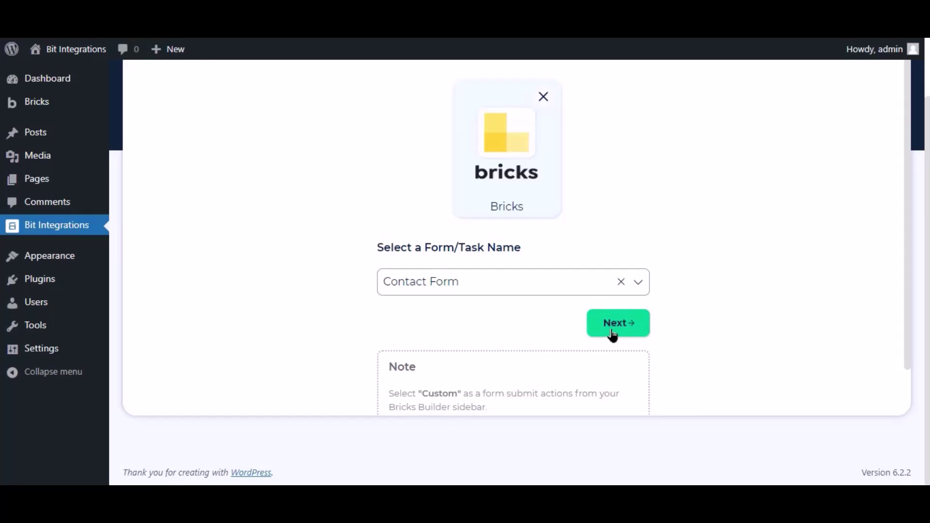
pyautogui.click(613, 330)
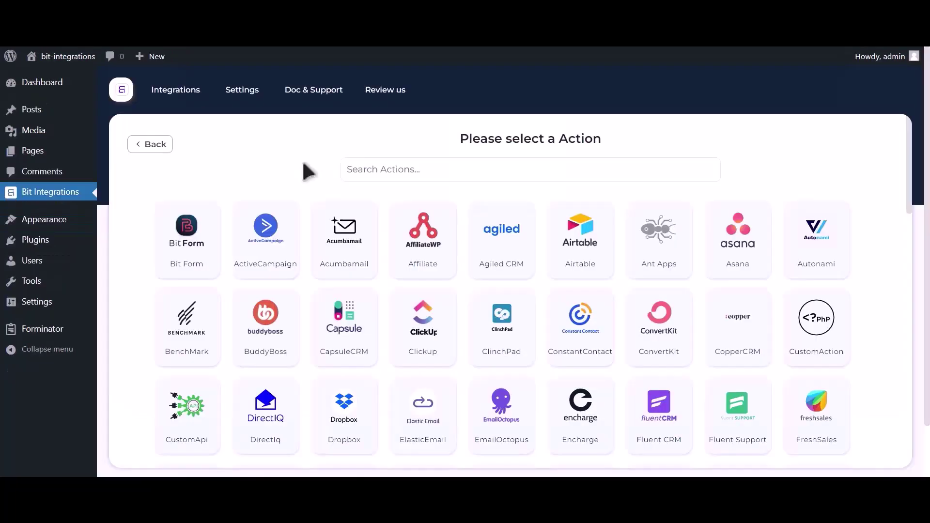
# Step: Choose Google Contacts as the action and open the Google API Console link
pyautogui.click(451, 168)
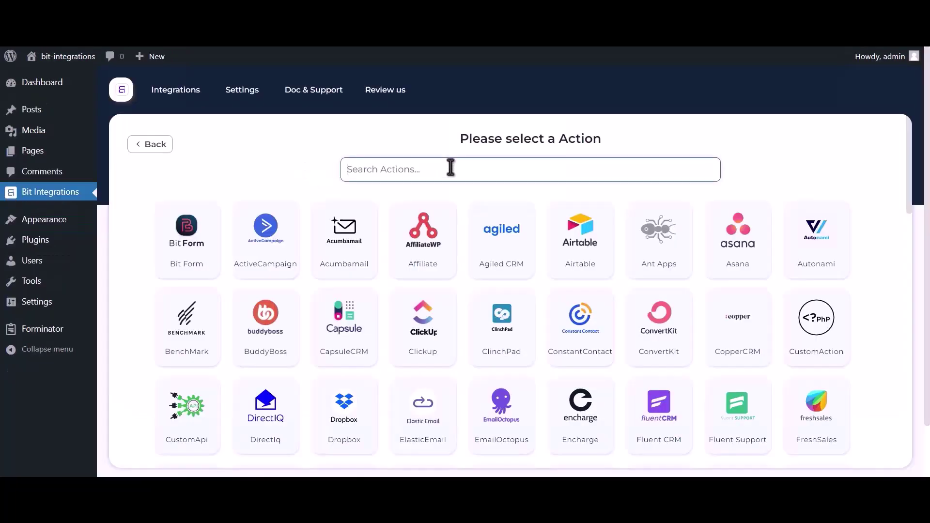
pyautogui.write('google contacts')
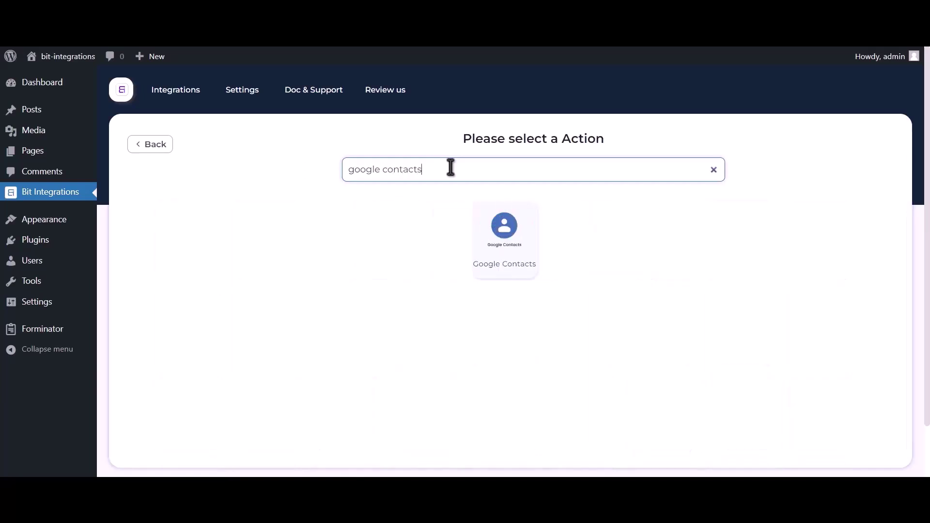
pyautogui.click(497, 244)
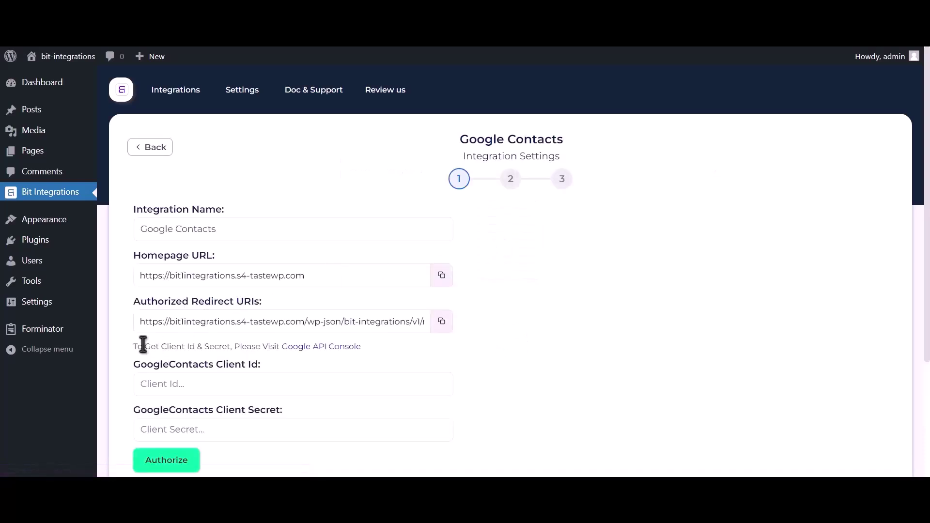
pyautogui.moveTo(133, 347); pyautogui.dragTo(284, 349)
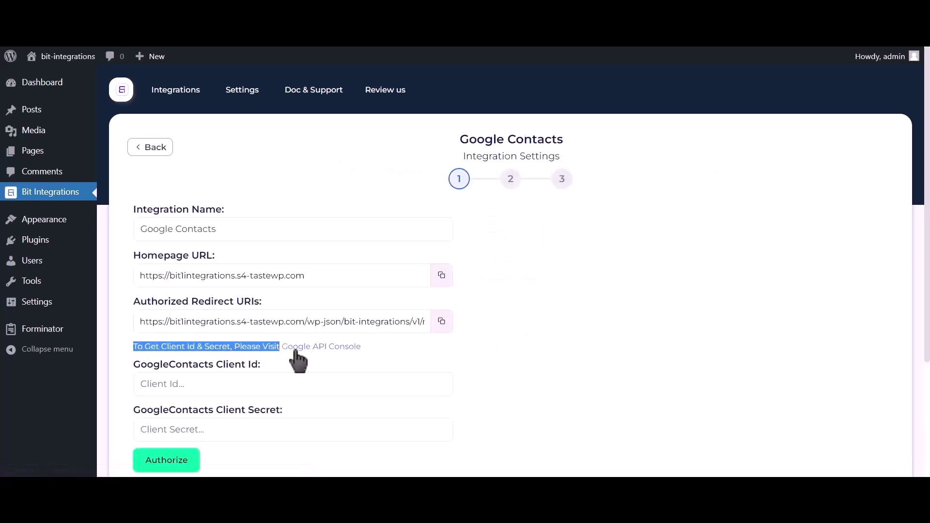
pyautogui.click(329, 347)
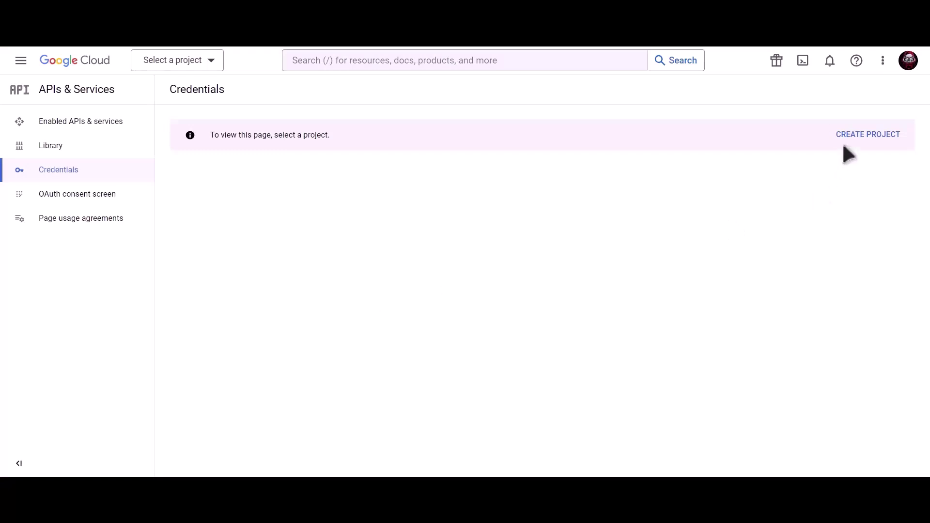
# Step: Create a new Google Cloud project named Bit Integrations
pyautogui.click(871, 140)
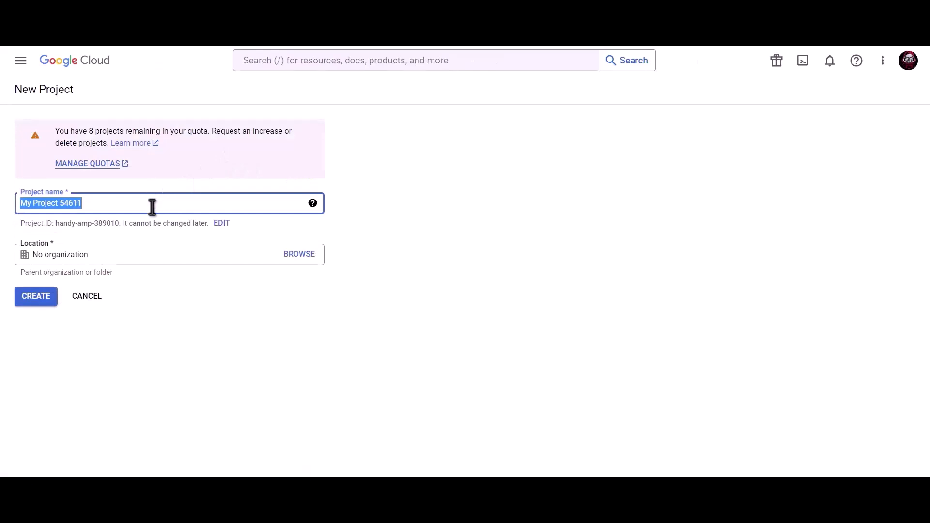
pyautogui.write('Bit')
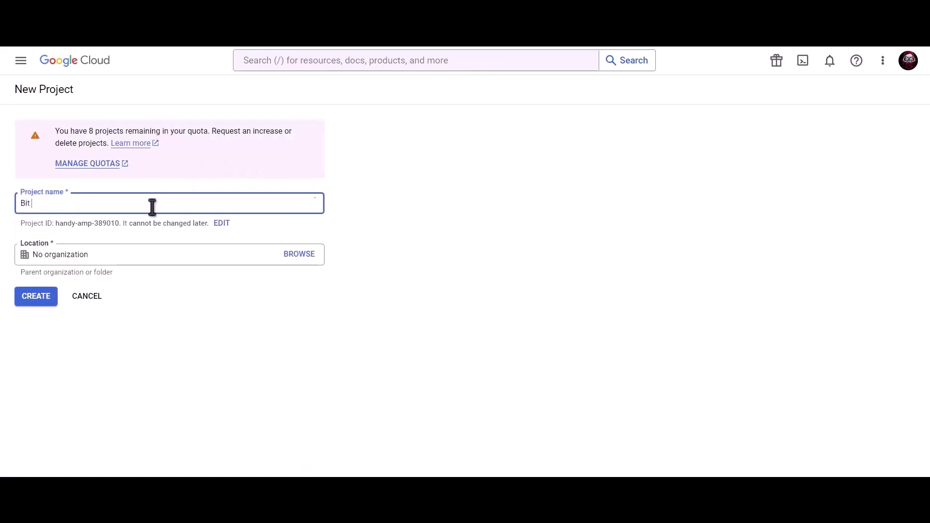
pyautogui.write(' Integrations')
pyautogui.click(36, 297)
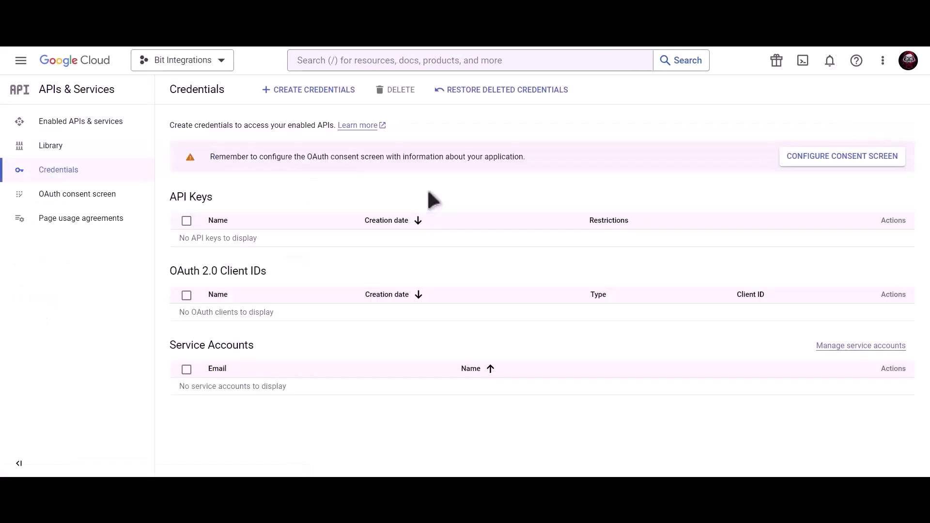
# Step: Find the Google Contacts API in the console and enable it
pyautogui.click(427, 61)
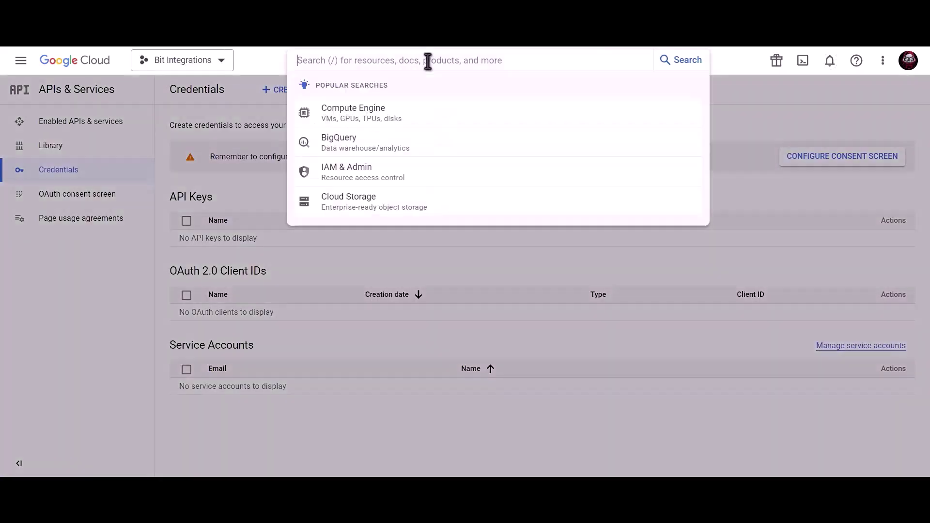
pyautogui.write('Goog')
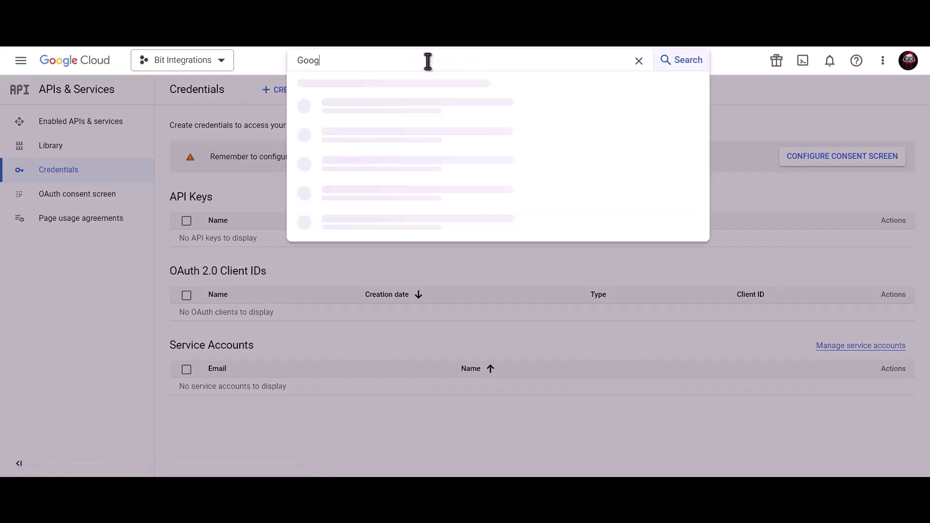
pyautogui.write('le con')
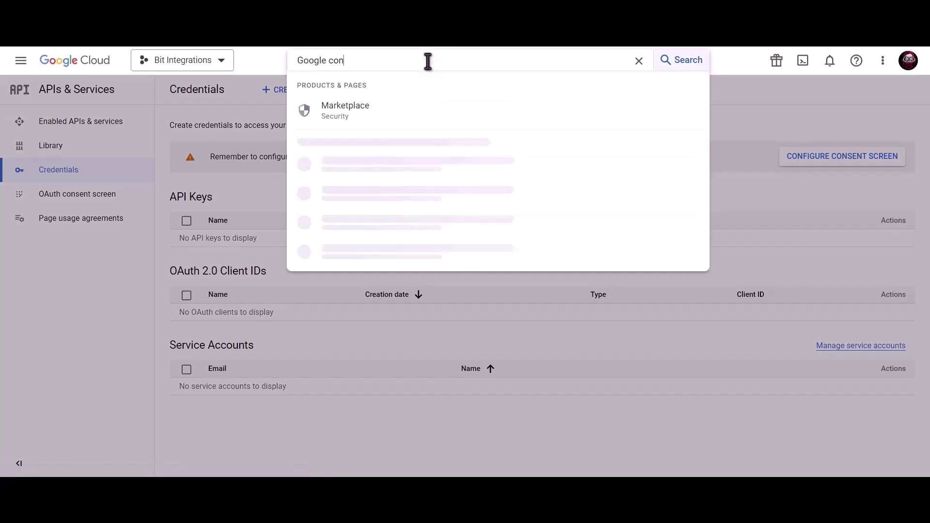
pyautogui.write('tacts ')
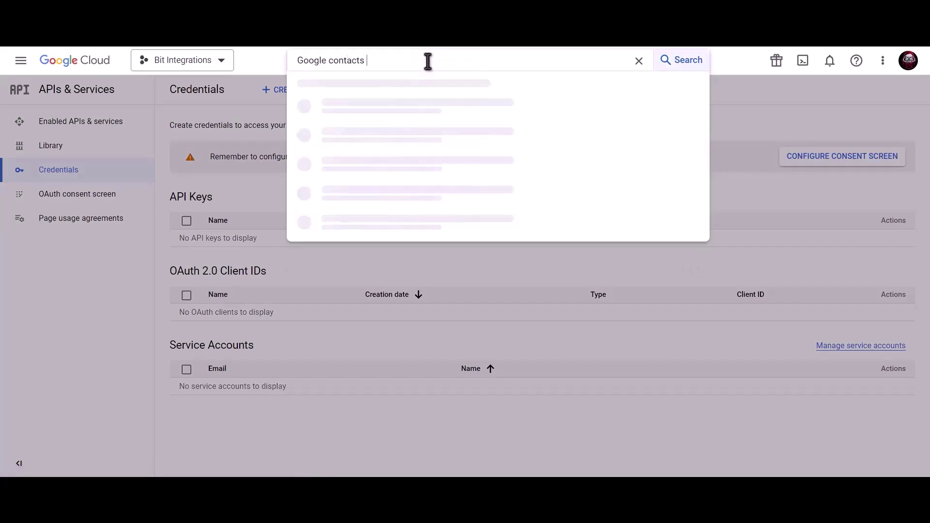
pyautogui.write('api')
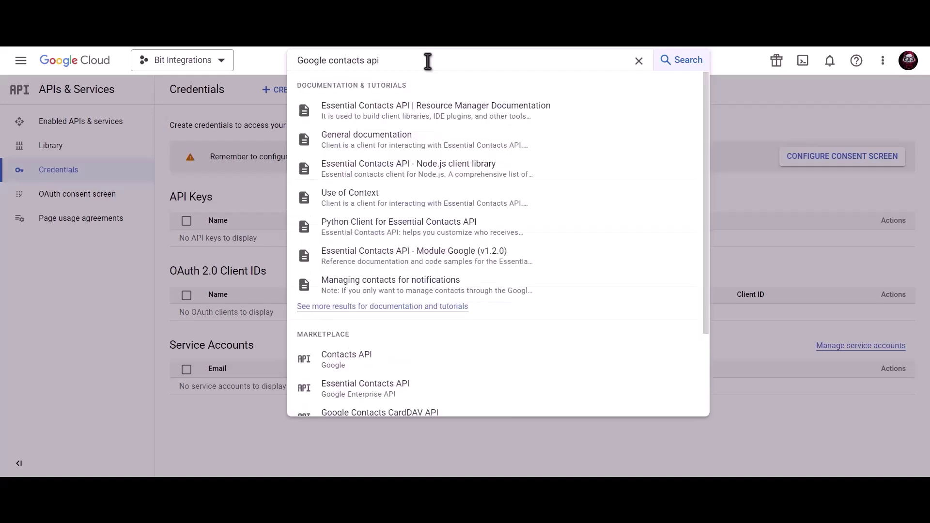
pyautogui.click(378, 365)
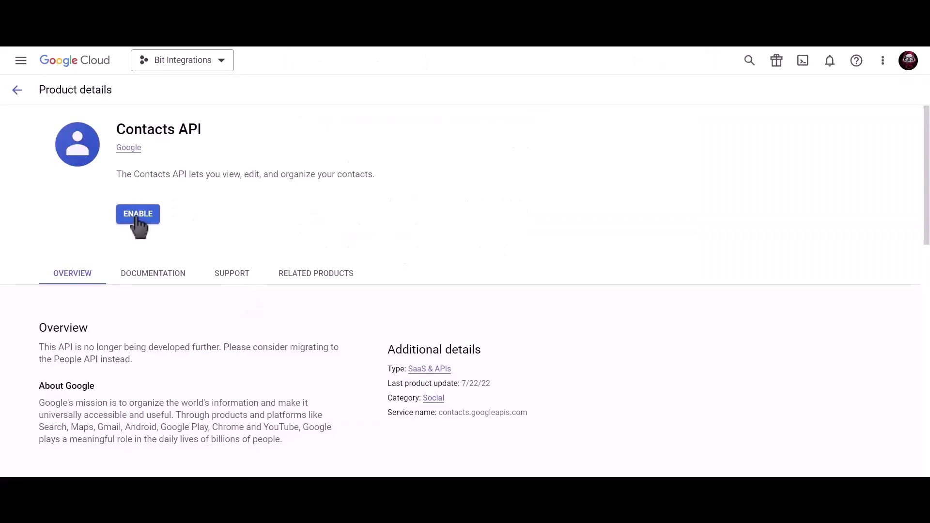
pyautogui.click(139, 215)
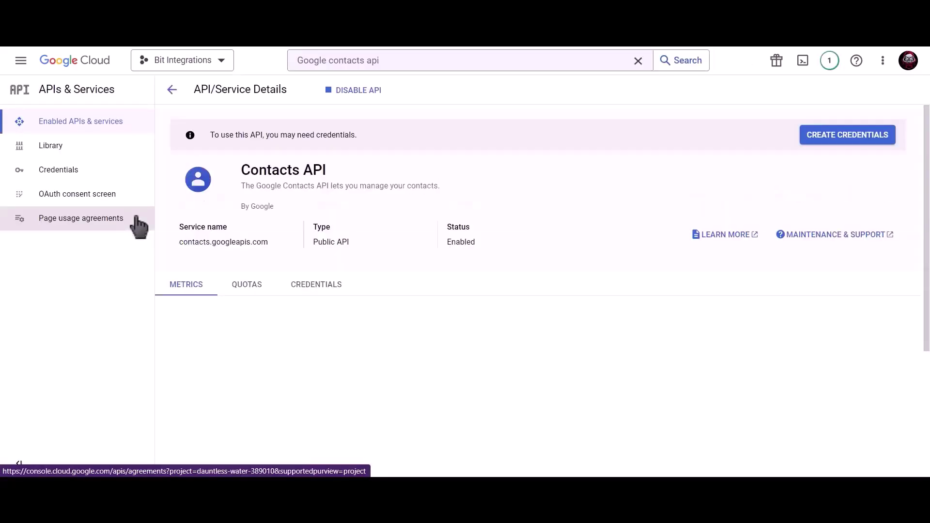
# Step: Find the Google People API and enable it for the project
pyautogui.click(407, 61)
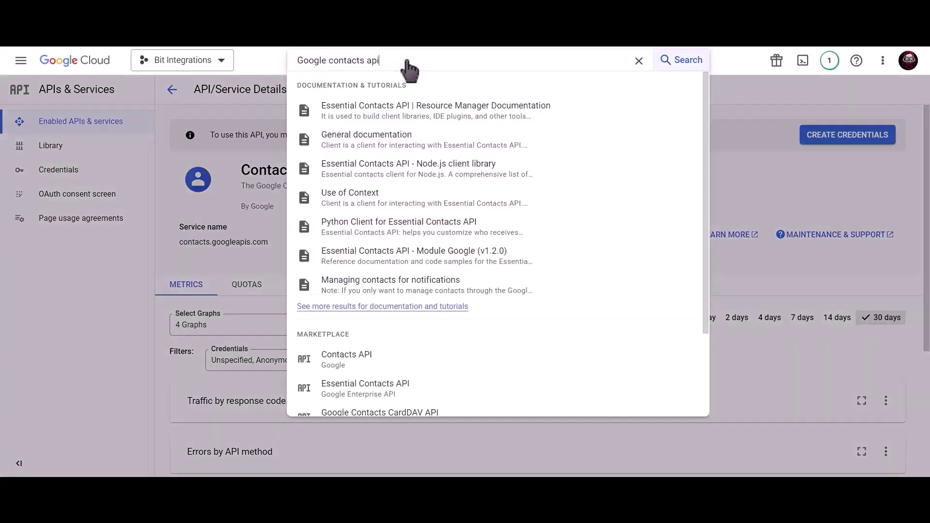
pyautogui.tripleClick(289, 61)
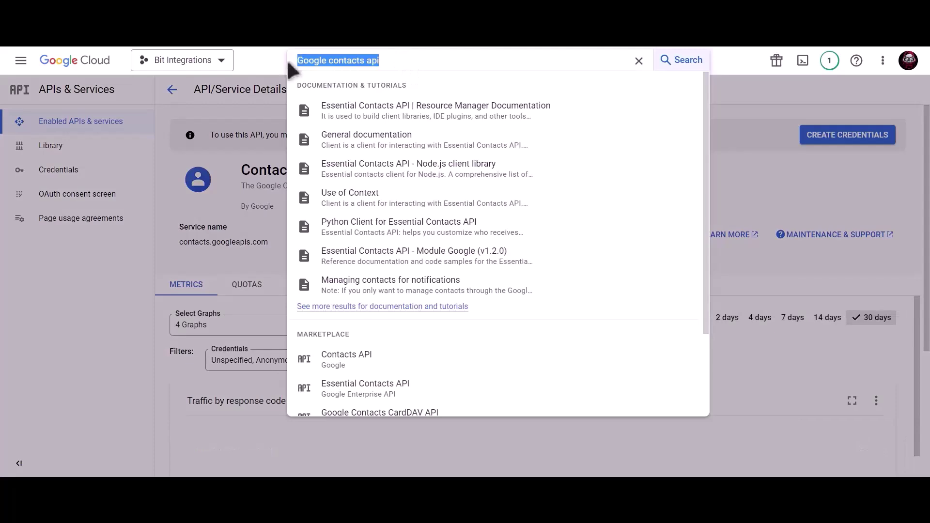
pyautogui.write('google')
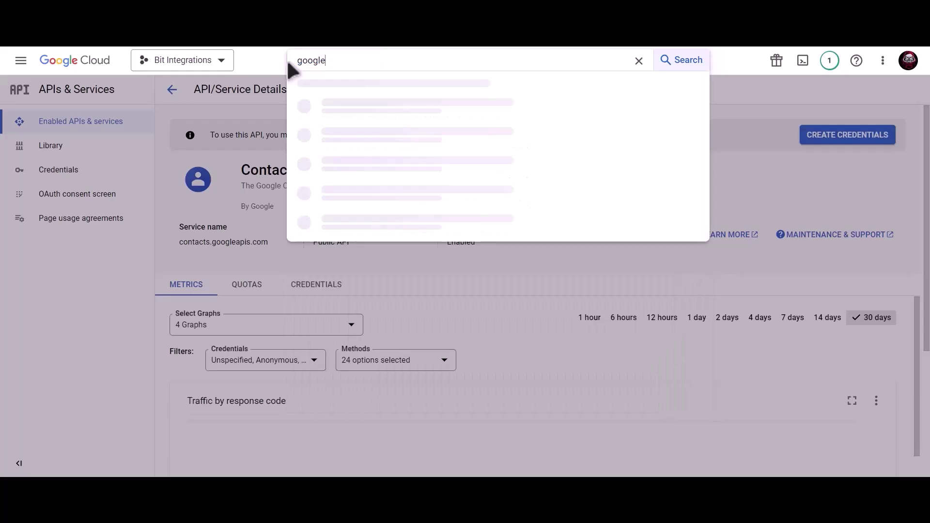
pyautogui.write(' people api')
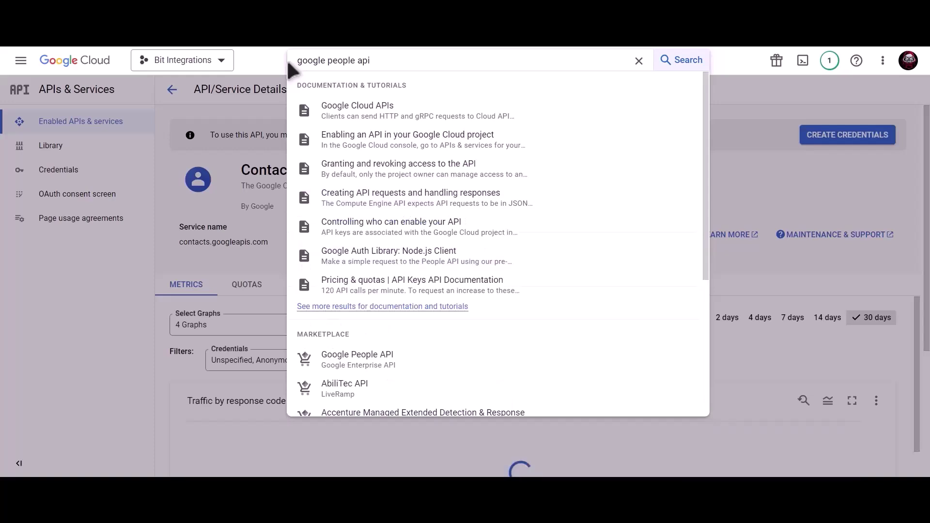
pyautogui.click(394, 363)
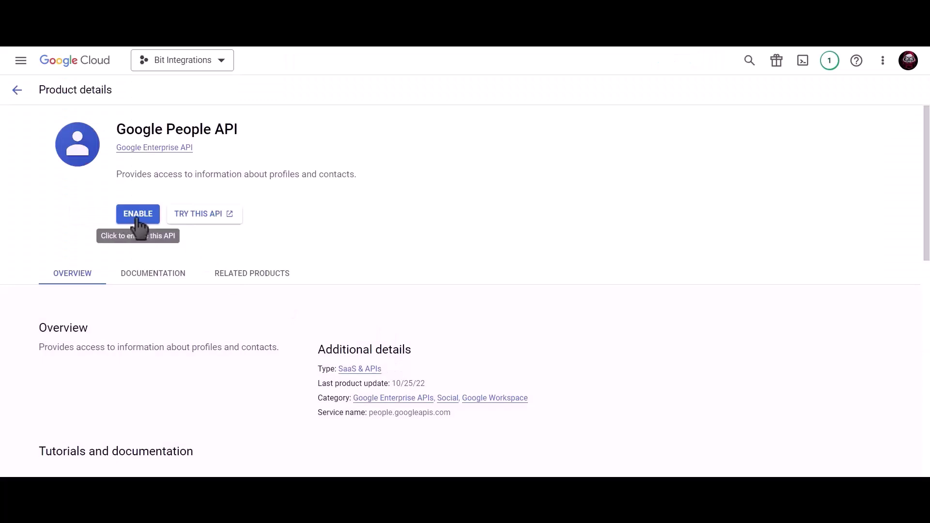
pyautogui.click(133, 216)
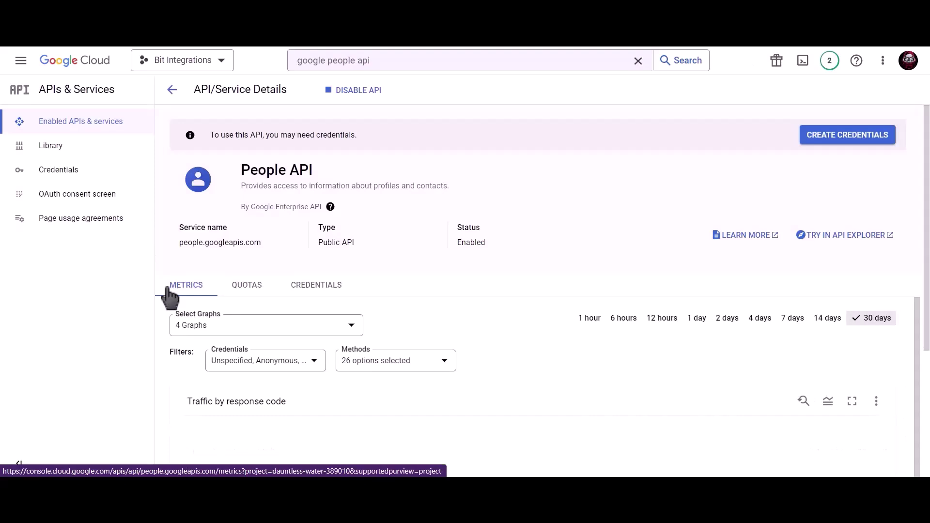
# Step: Create an External OAuth consent screen from the Credentials page
pyautogui.click(97, 170)
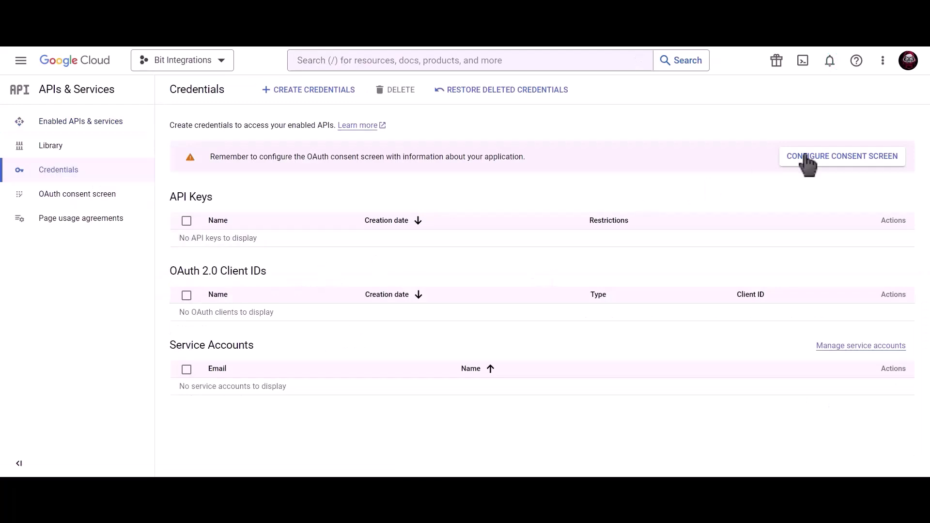
pyautogui.click(806, 163)
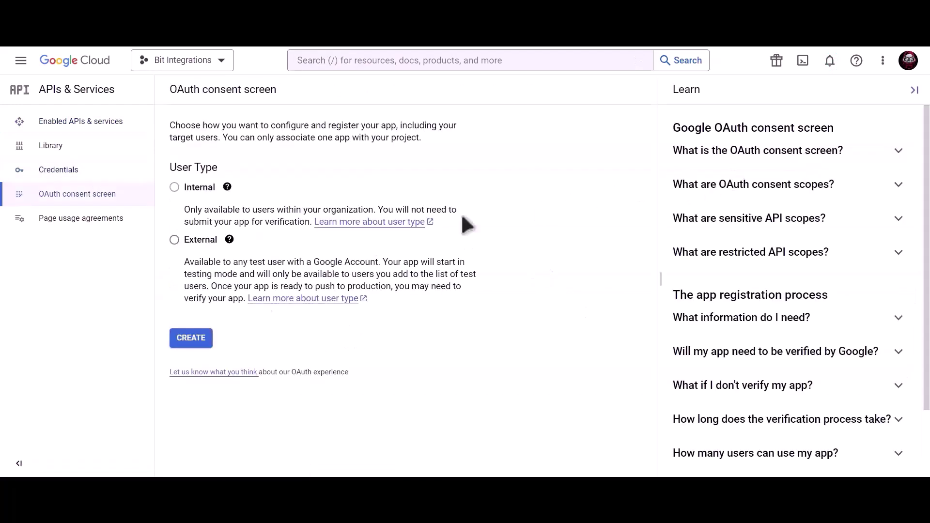
pyautogui.click(174, 241)
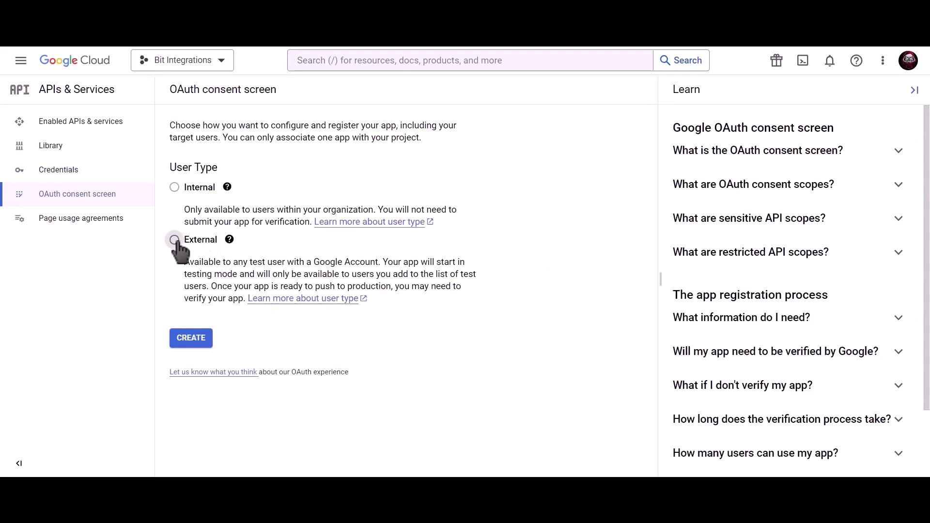
pyautogui.click(195, 344)
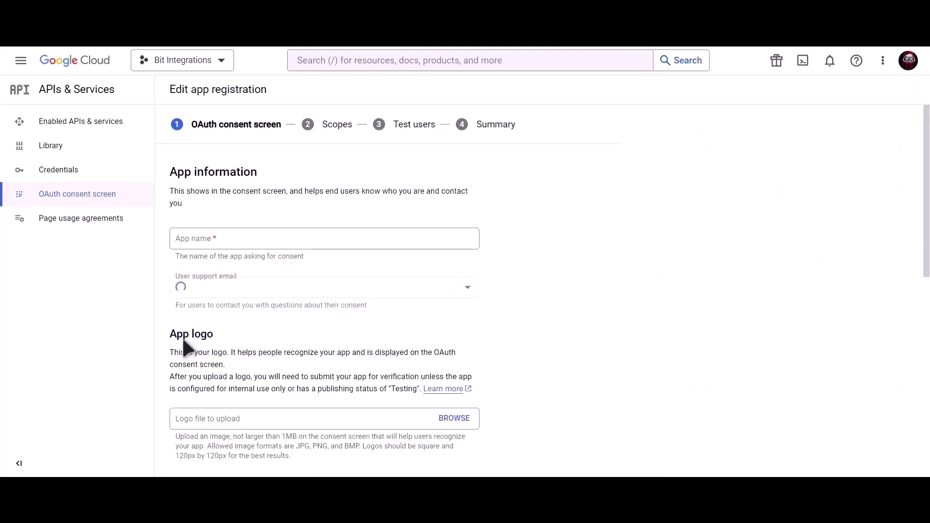
# Step: Enter the app name, user support email and developer contact email, then save
pyautogui.click(253, 239)
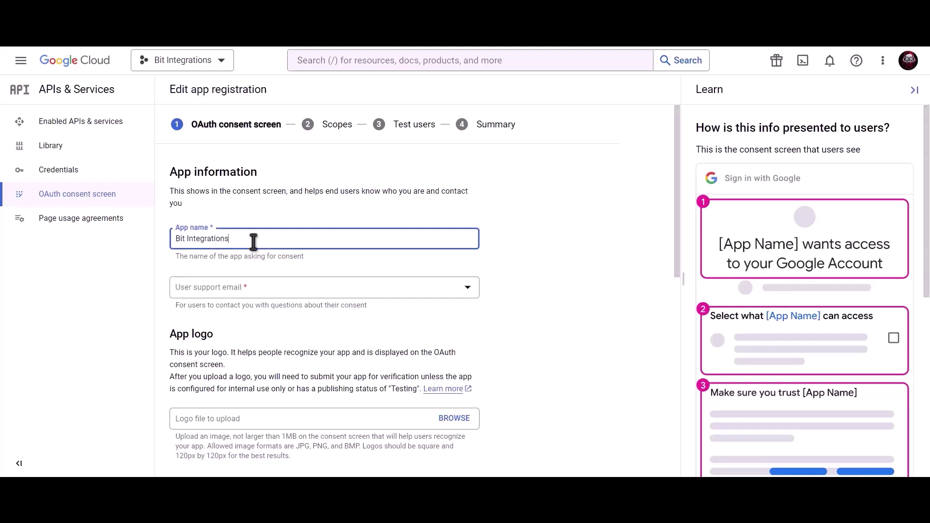
pyautogui.click(251, 287)
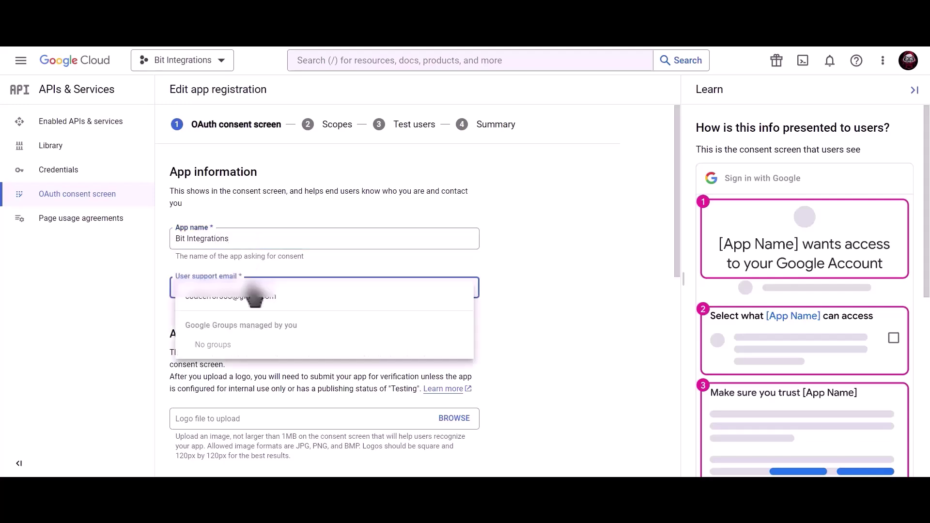
pyautogui.click(253, 295)
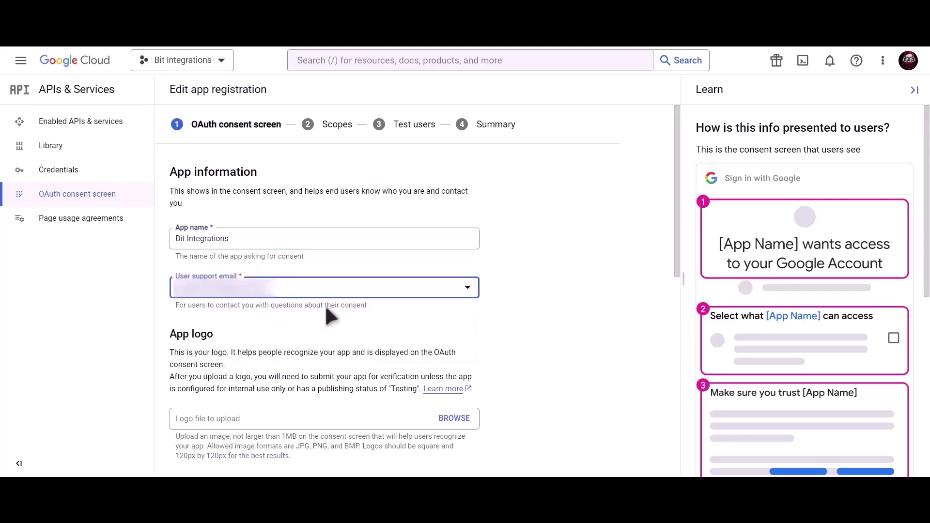
pyautogui.scroll(-10, 326, 310)
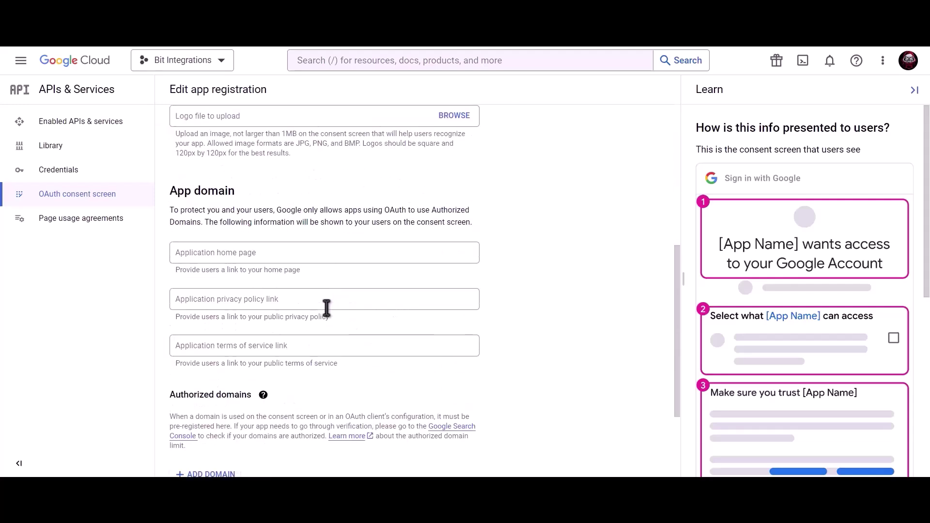
pyautogui.click(265, 403)
pyautogui.hotkey('ctrl', 'v')
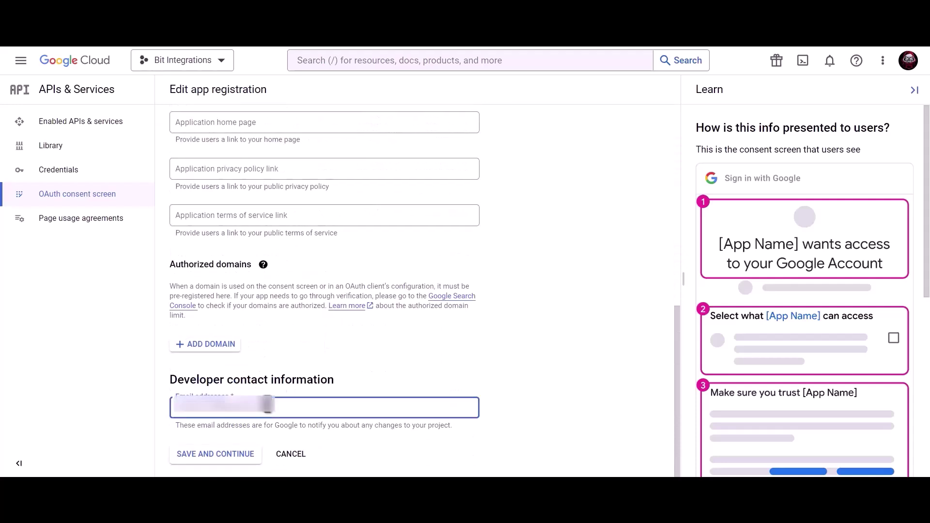
pyautogui.click(225, 459)
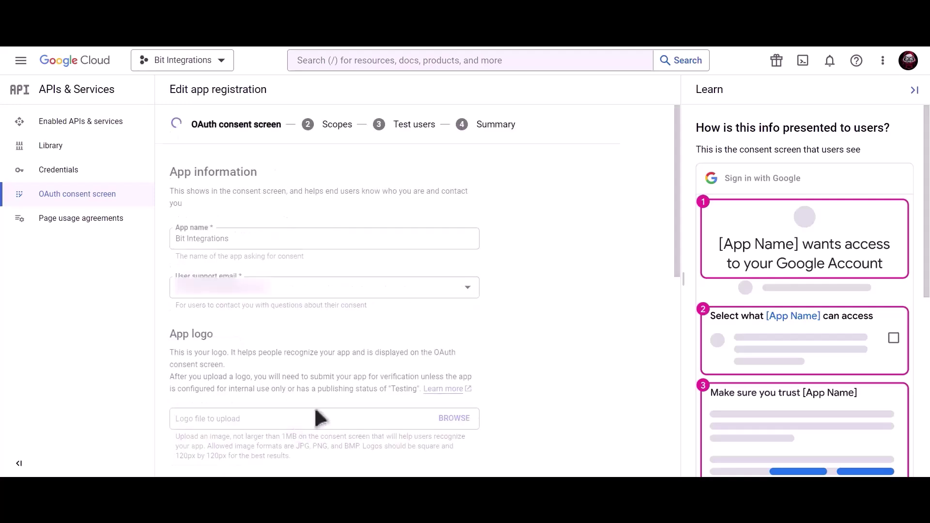
# Step: Save through the Scopes and Test users steps and return to the dashboard
pyautogui.scroll(-3, 313, 406)
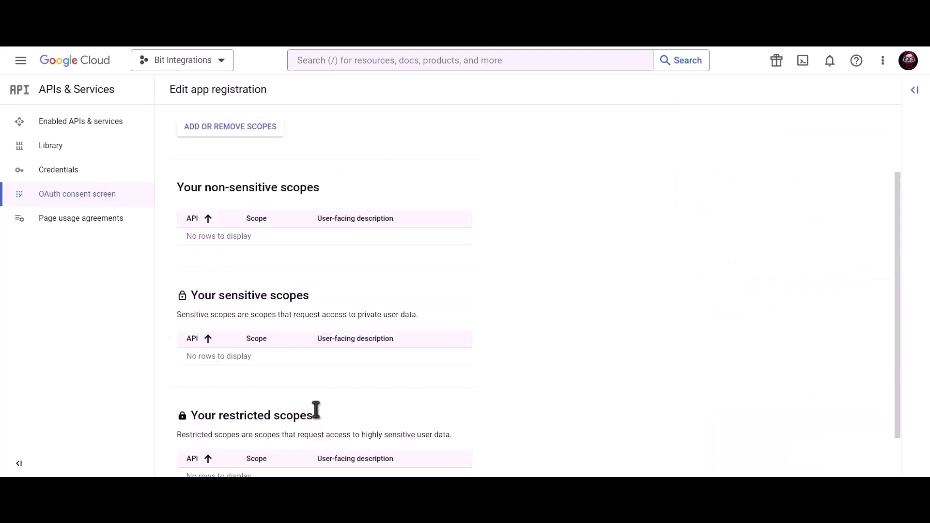
pyautogui.click(216, 455)
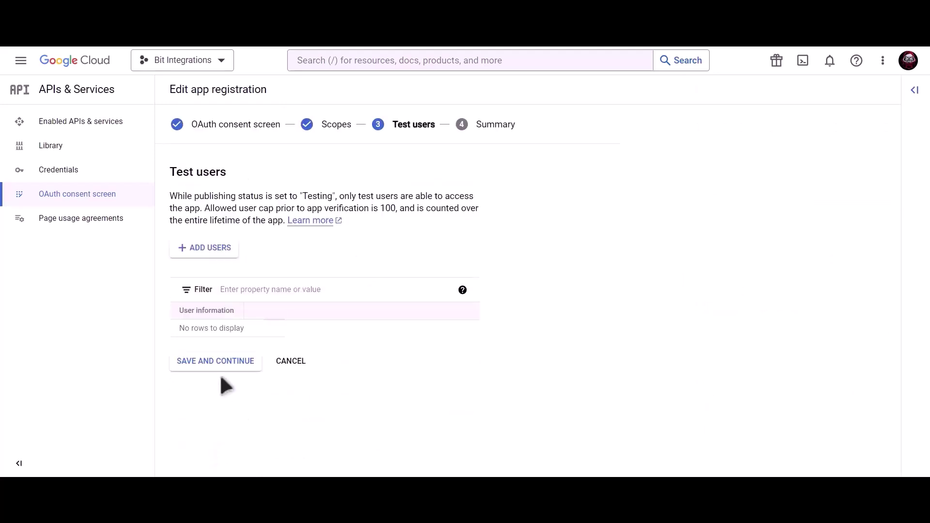
pyautogui.click(239, 368)
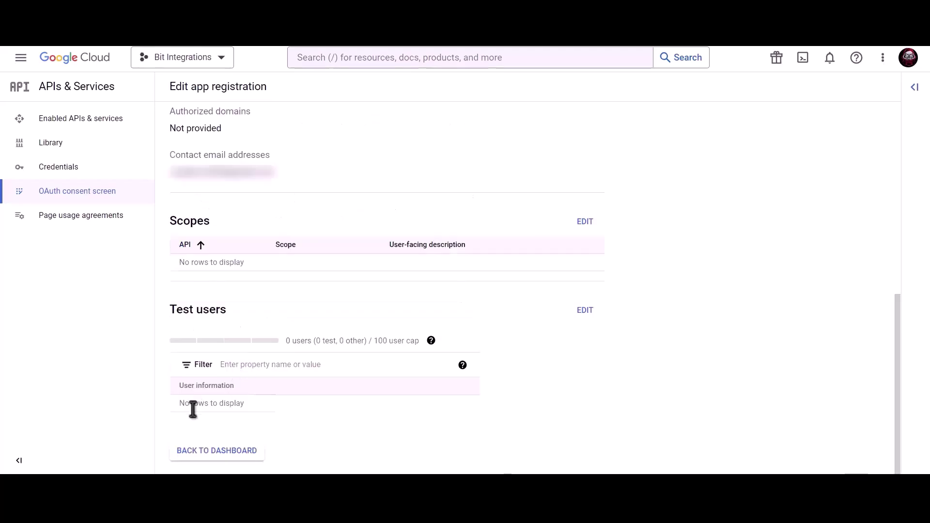
pyautogui.click(226, 450)
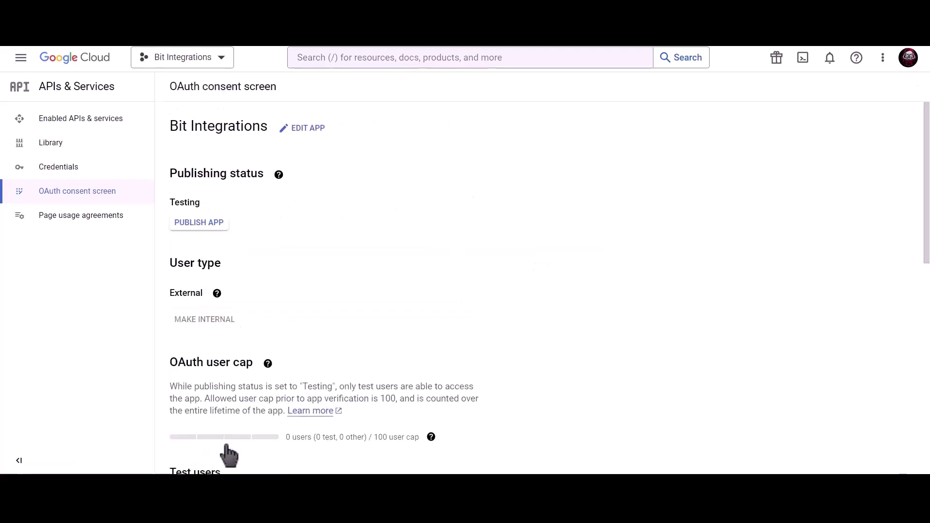
# Step: Go to Credentials and bring up the Create Credentials type list
pyautogui.click(122, 173)
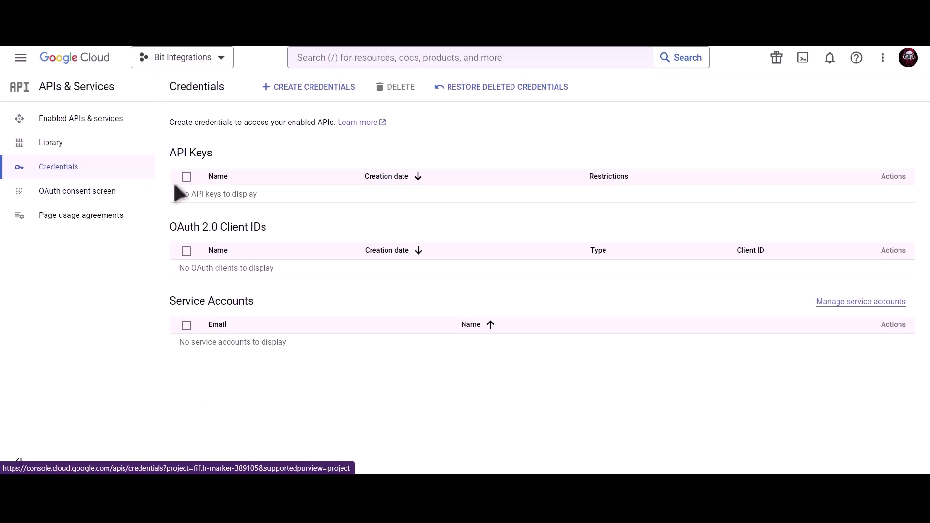
pyautogui.click(316, 97)
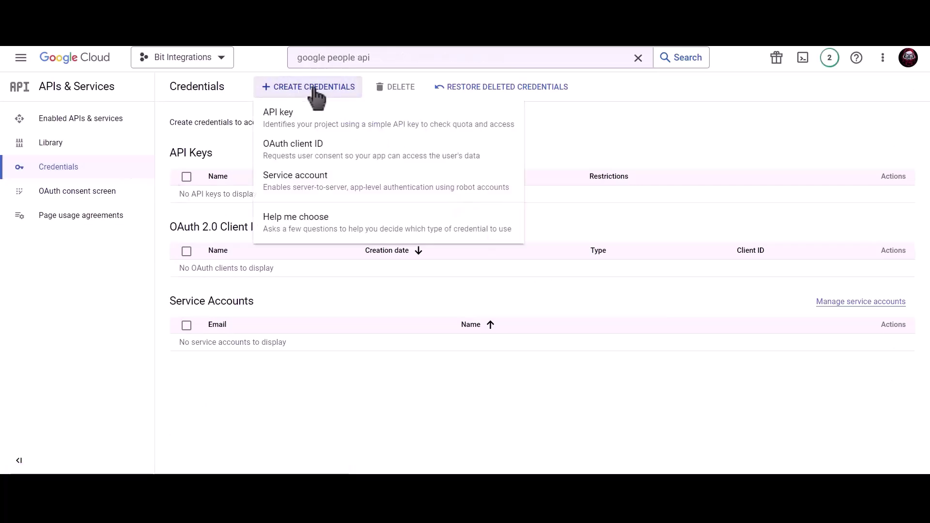
# Step: Start a Web application OAuth client ID named Bit Integrations
pyautogui.click(388, 164)
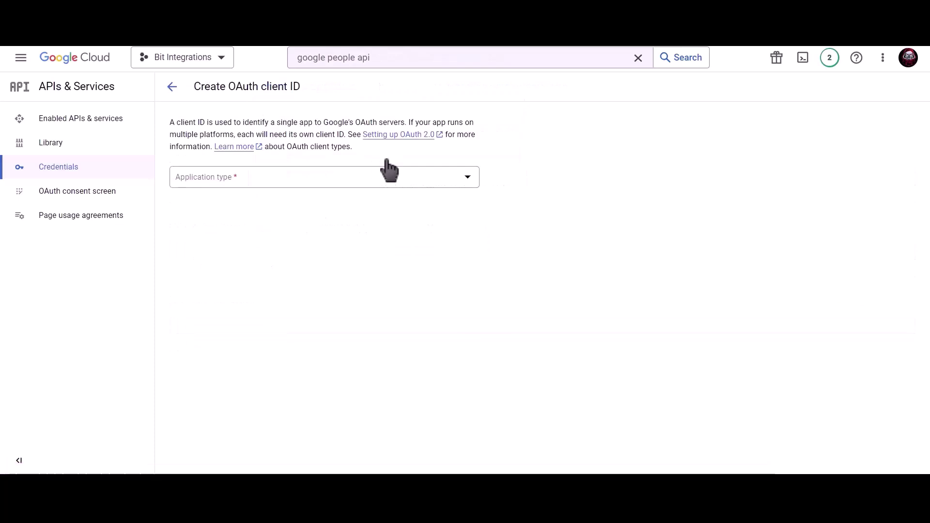
pyautogui.click(286, 177)
pyautogui.click(244, 186)
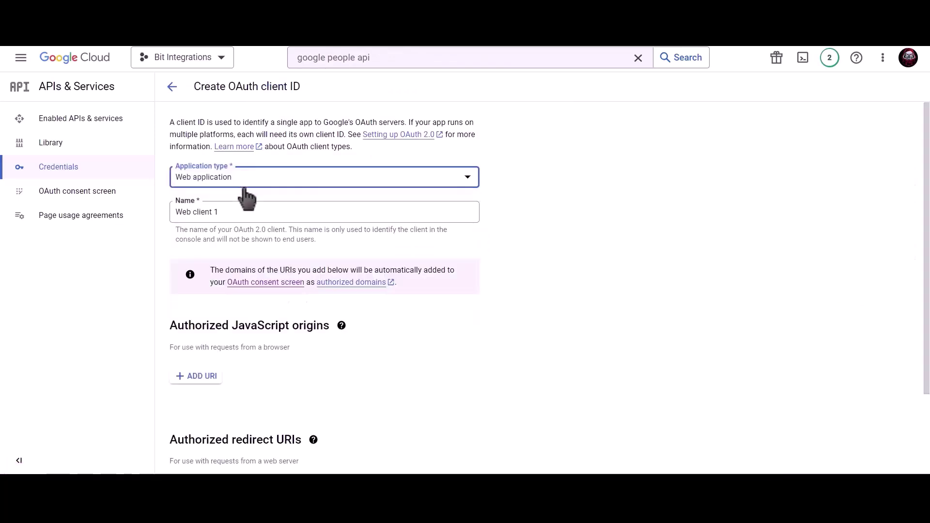
pyautogui.click(241, 209)
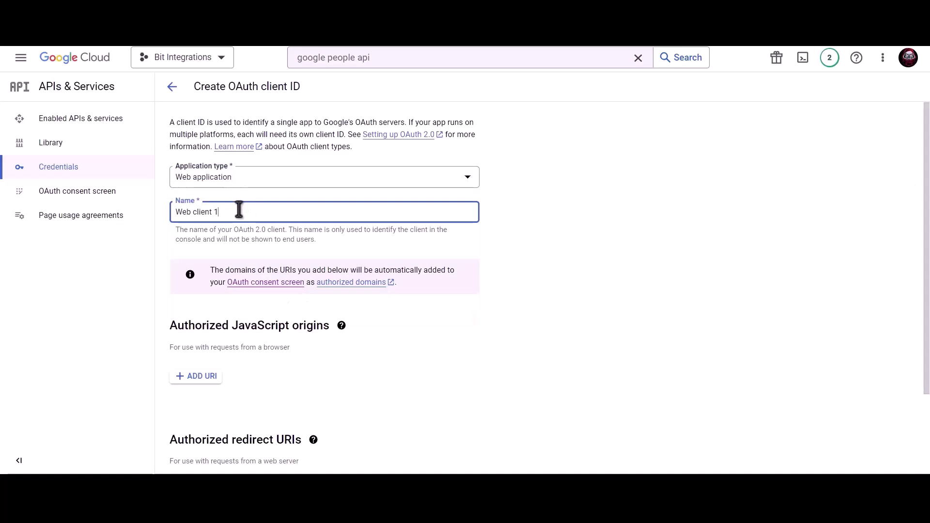
pyautogui.hotkey('ctrl', 'a')
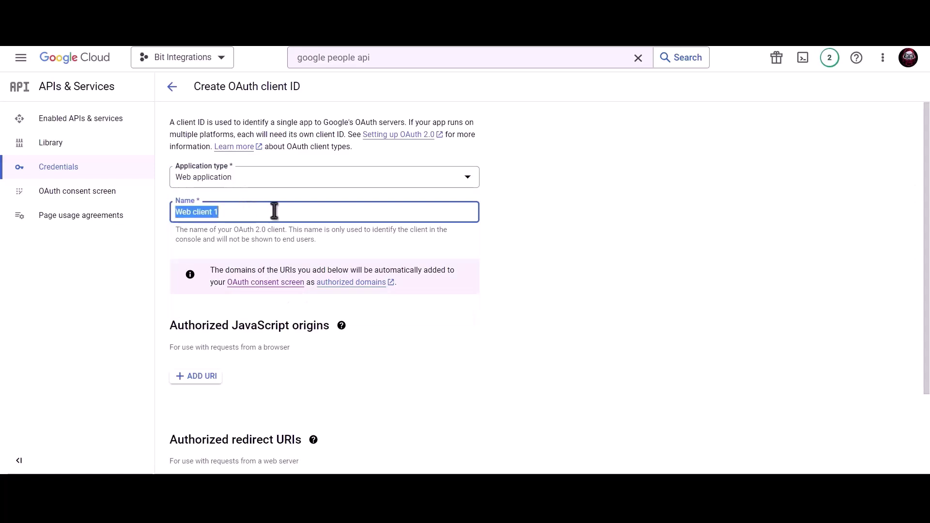
pyautogui.write('Bit Integrations')
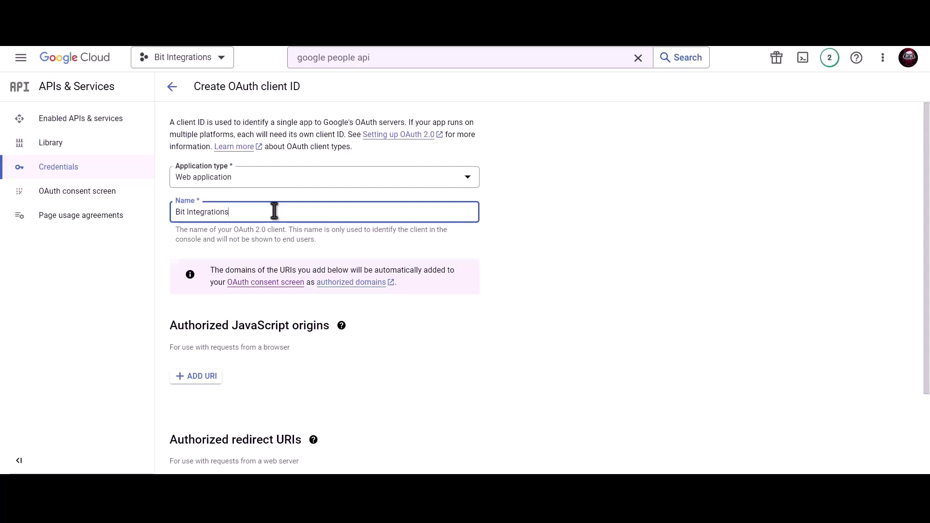
# Step: Add the site's homepage URL from Bit Integrations as an authorized JavaScript origin
pyautogui.scroll(-2, 274, 210)
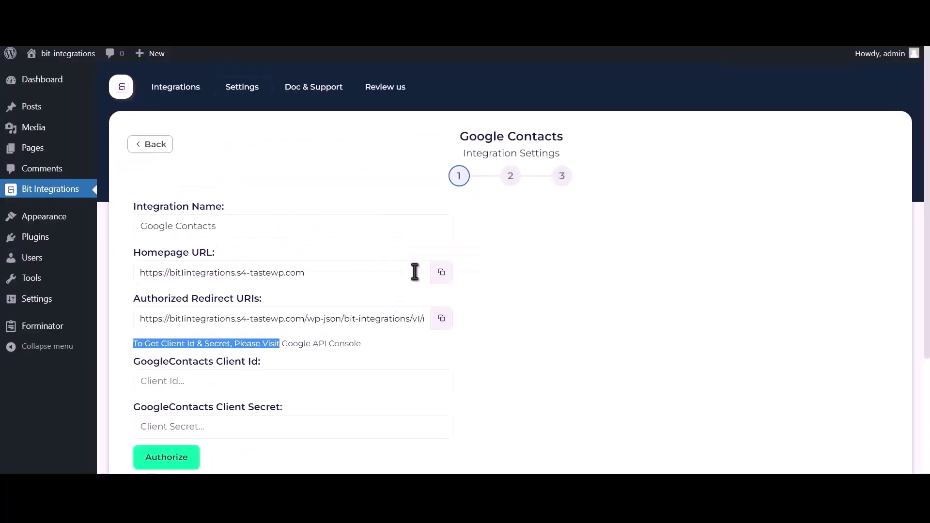
pyautogui.click(441, 273)
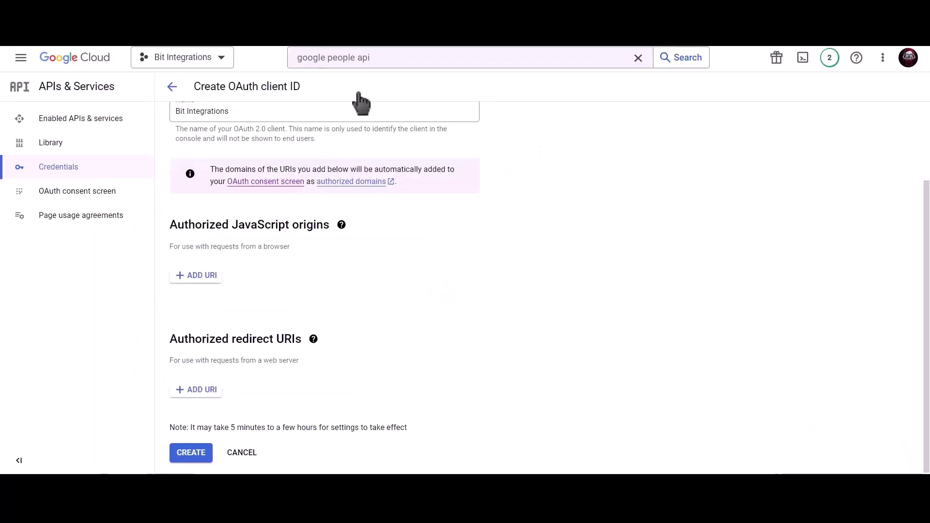
pyautogui.click(196, 277)
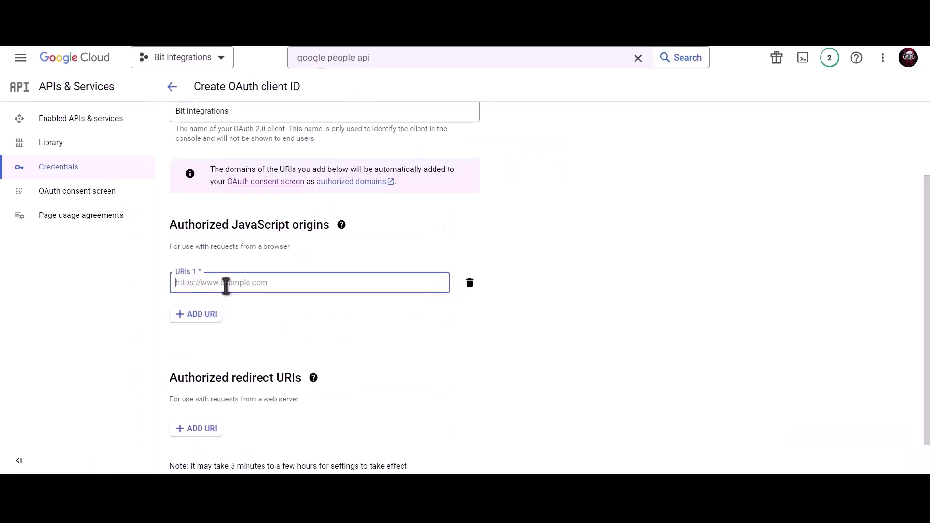
pyautogui.hotkey('ctrl', 'v')
pyautogui.click(277, 302)
# Step: Add the Bit Integrations redirect URI and create the OAuth client
pyautogui.scroll(-1, 277, 308)
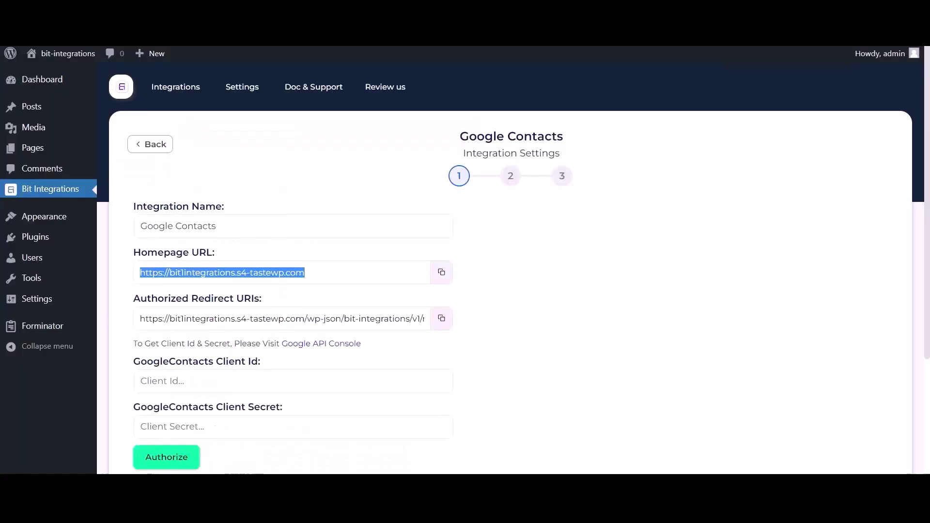
pyautogui.click(441, 320)
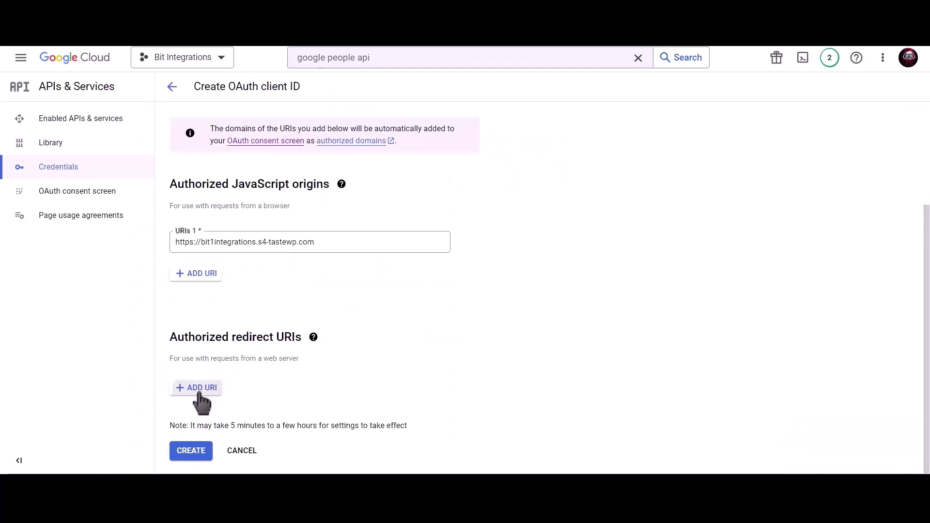
pyautogui.click(198, 390)
pyautogui.click(223, 393)
pyautogui.hotkey('ctrl', 'v')
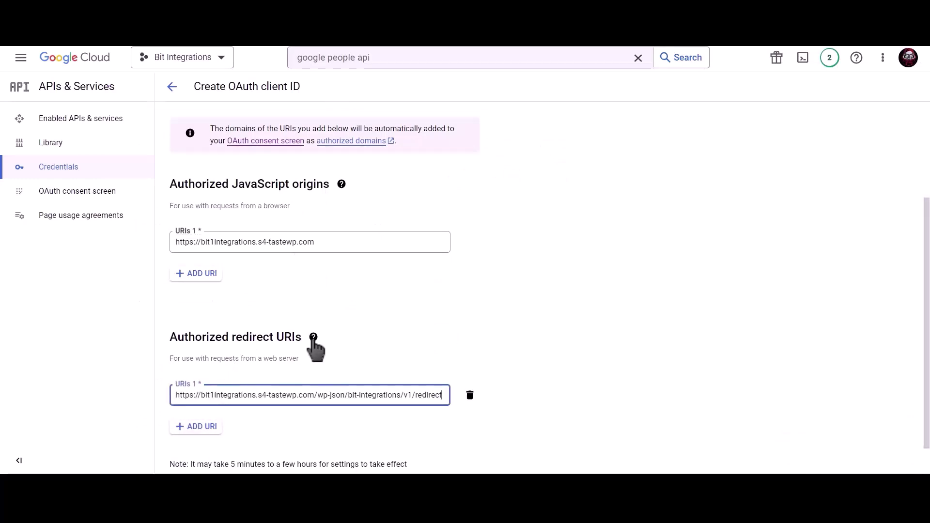
pyautogui.scroll(-1, 426, 344)
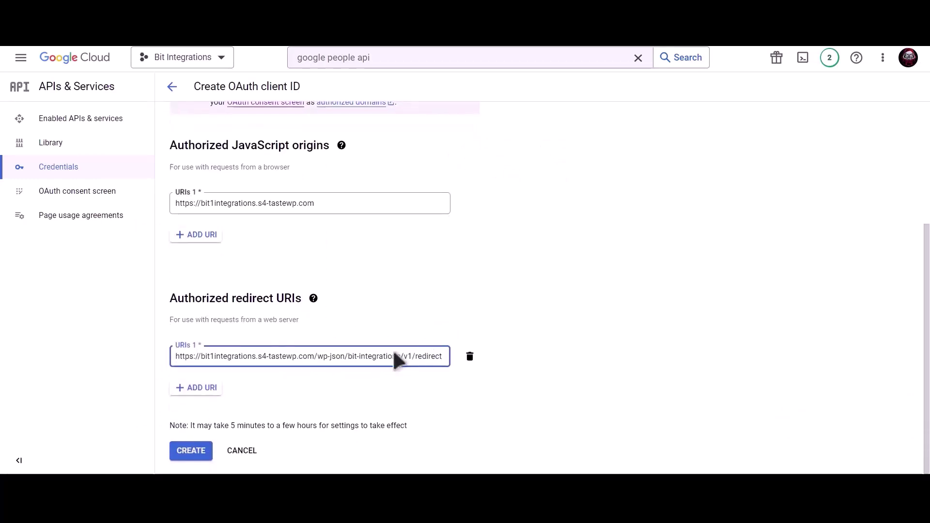
pyautogui.click(196, 451)
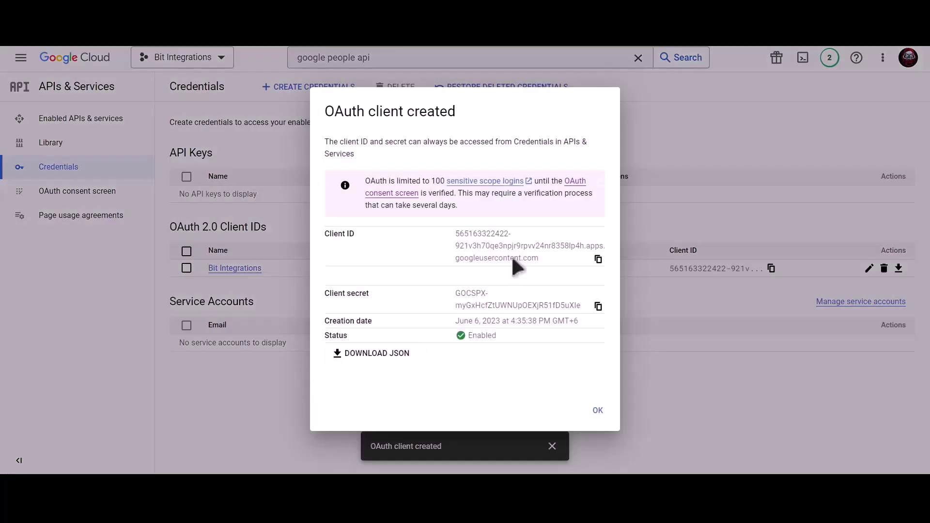
# Step: Copy the new client ID and client secret into Bit Integrations' Google Contacts fields
pyautogui.click(598, 259)
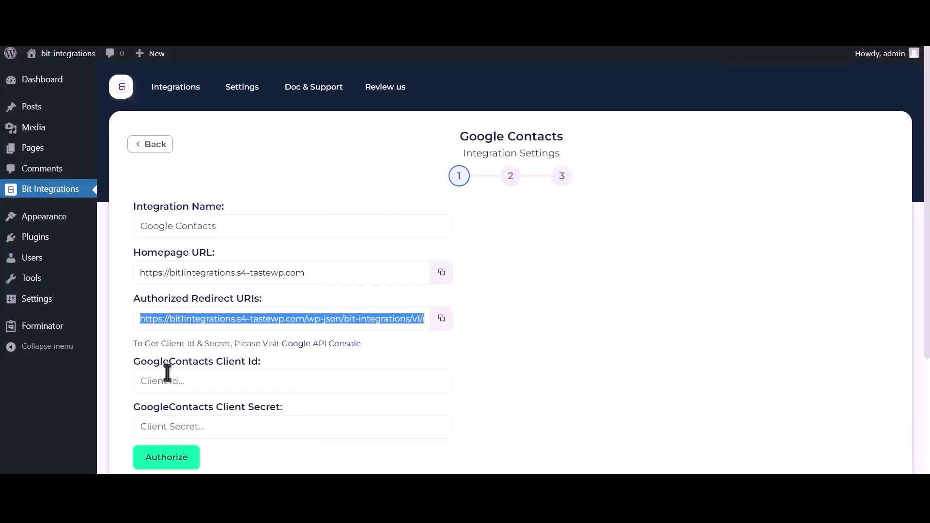
pyautogui.click(218, 382)
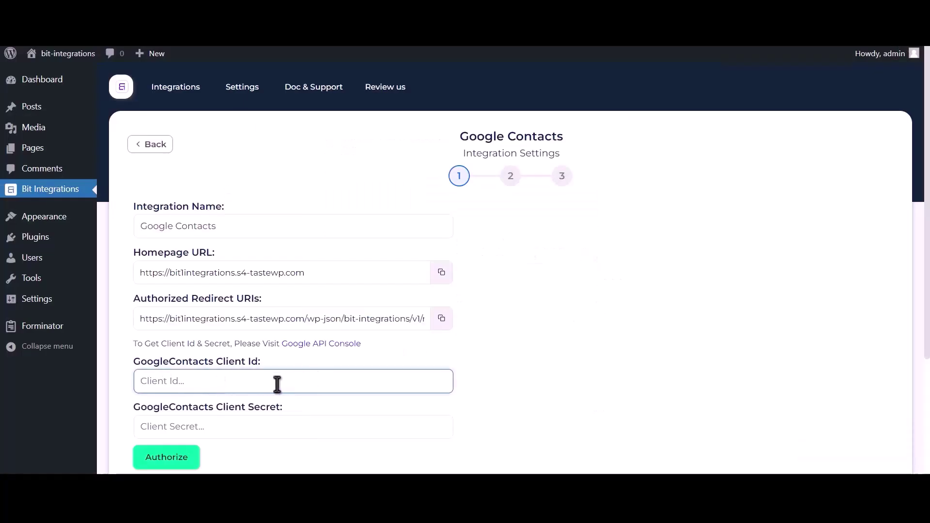
pyautogui.hotkey('ctrl', 'v')
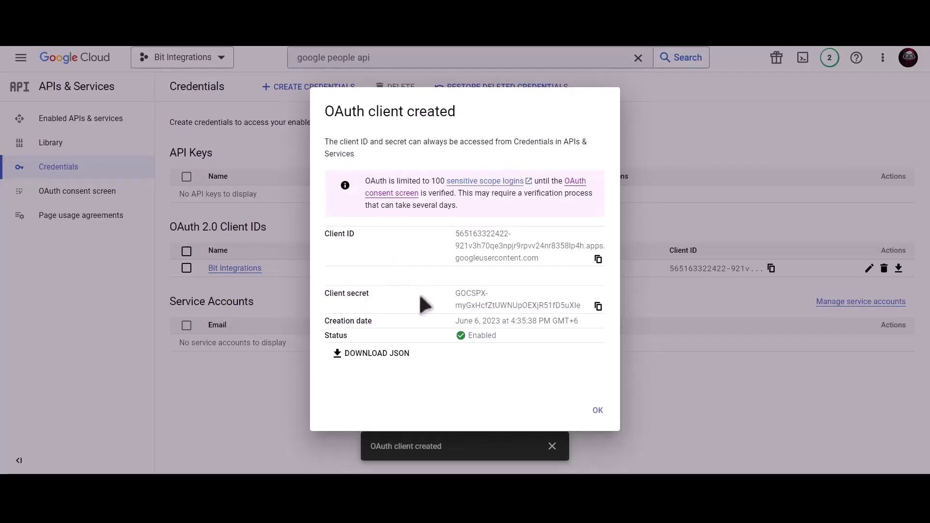
pyautogui.click(598, 306)
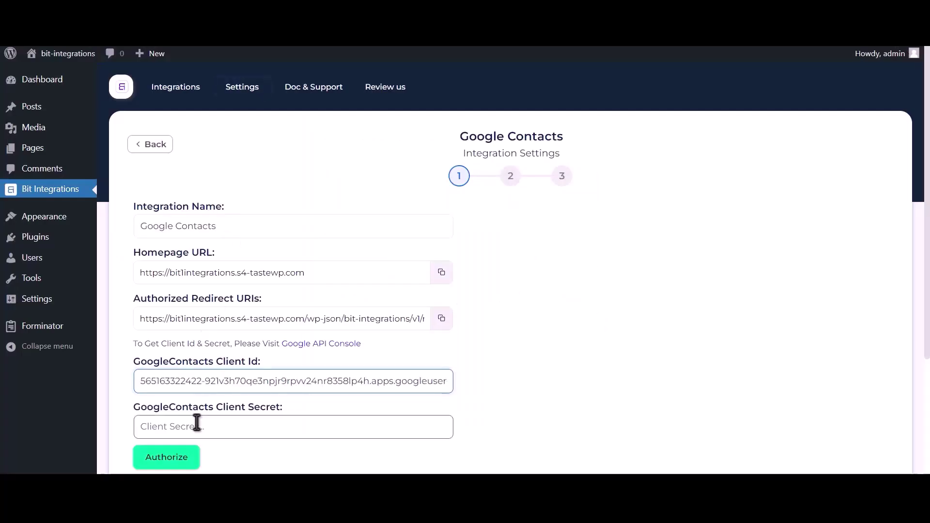
pyautogui.click(197, 423)
pyautogui.hotkey('ctrl', 'v')
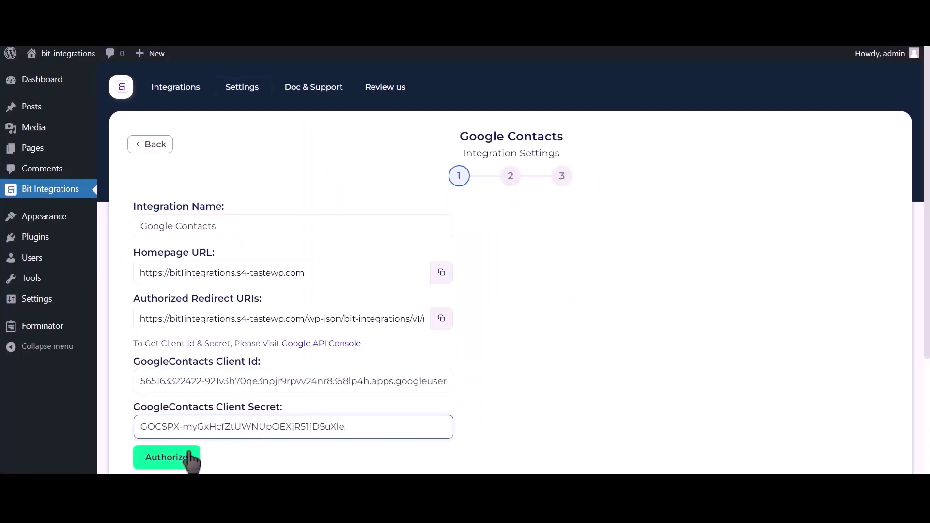
# Step: Authorize Google Contacts, proceeding past the unverified-app warning and granting contacts access
pyautogui.click(196, 456)
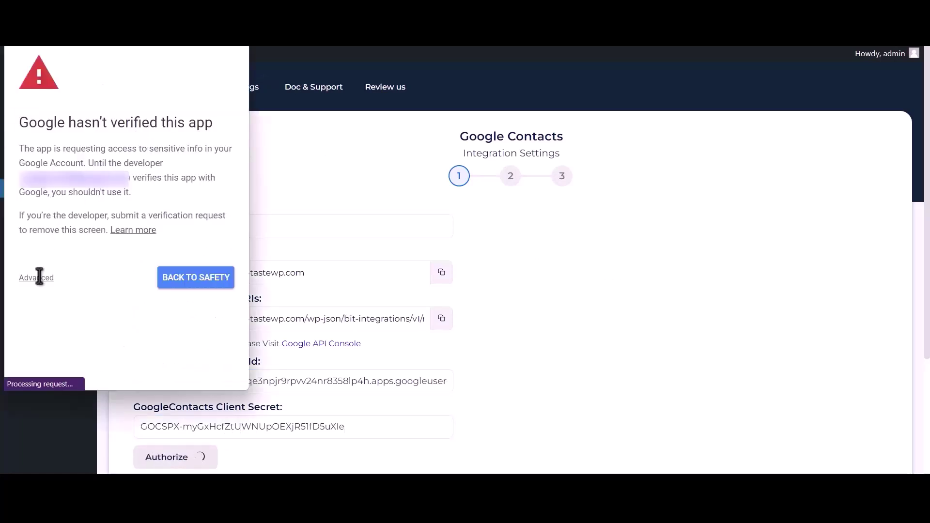
pyautogui.click(37, 278)
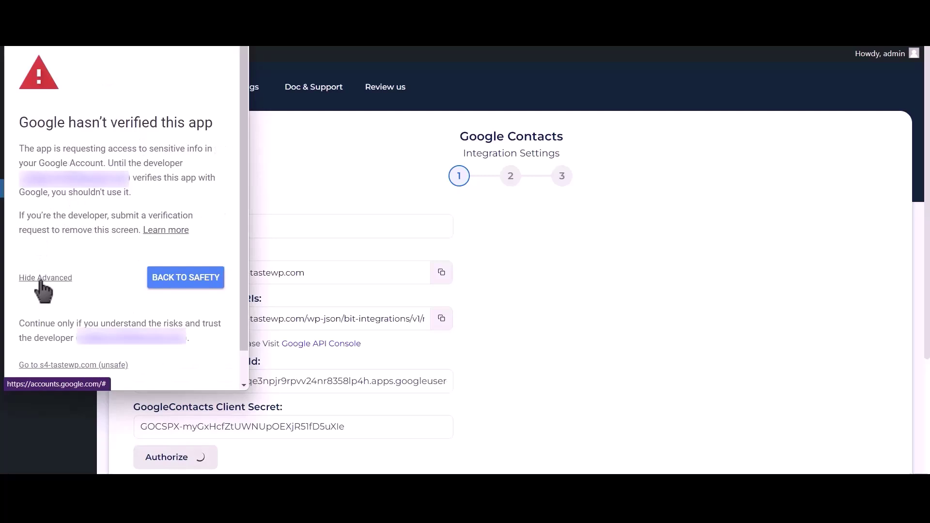
pyautogui.click(98, 367)
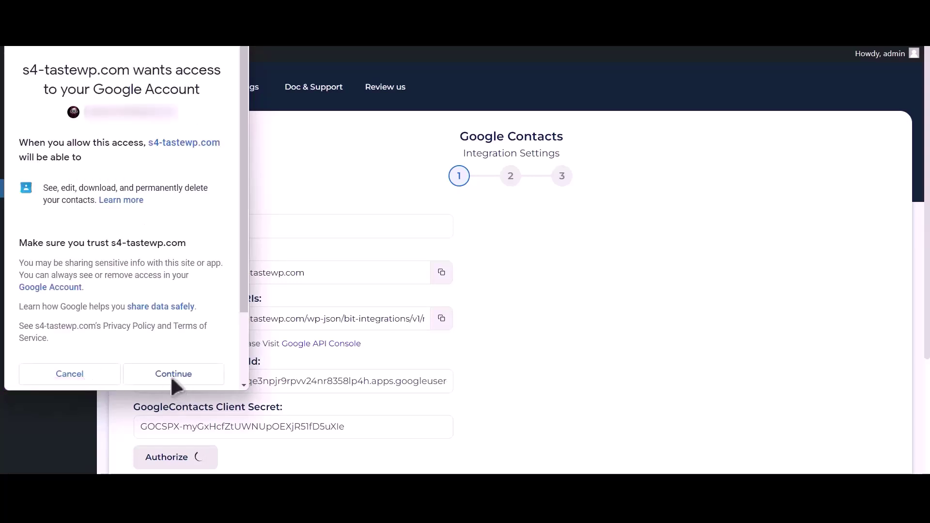
pyautogui.click(173, 379)
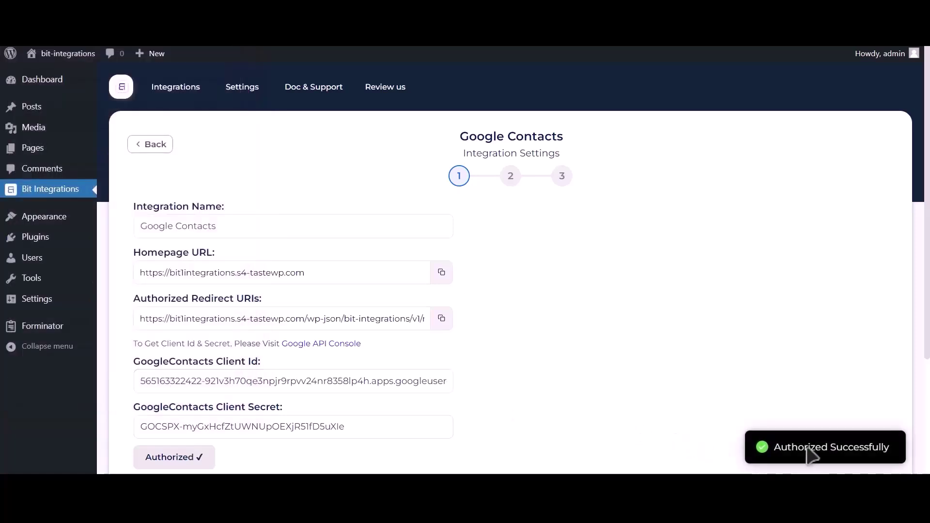
# Step: Advance to field mapping and set the action to Create a contact
pyautogui.moveTo(775, 448); pyautogui.dragTo(885, 445)
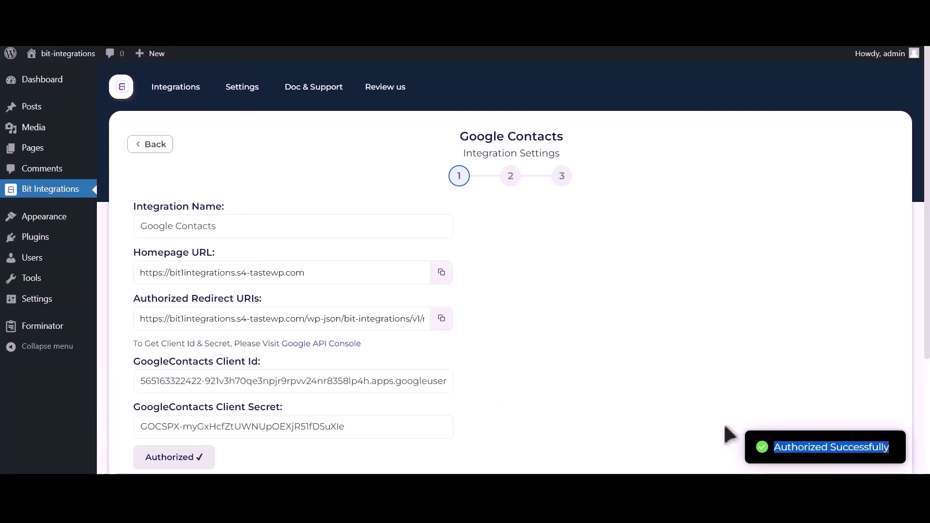
pyautogui.scroll(-3, 726, 436)
pyautogui.click(642, 352)
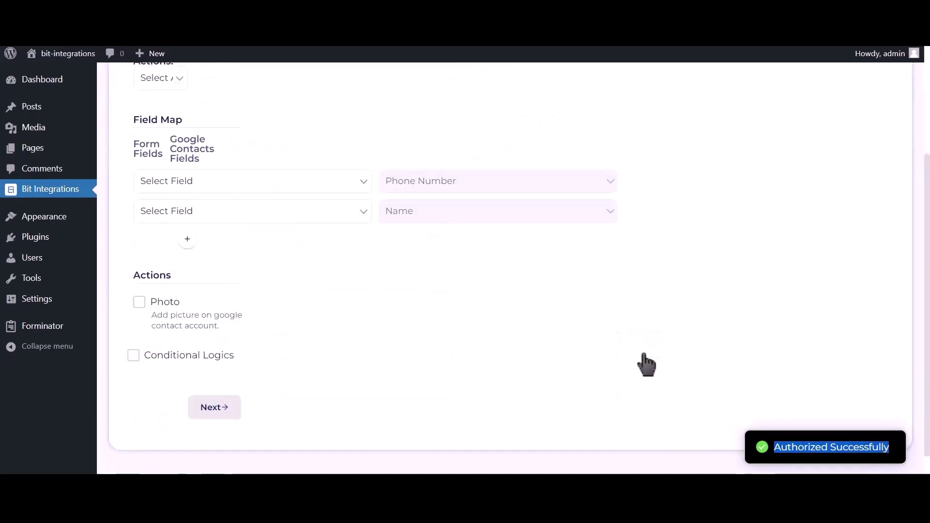
pyautogui.scroll(2, 397, 272)
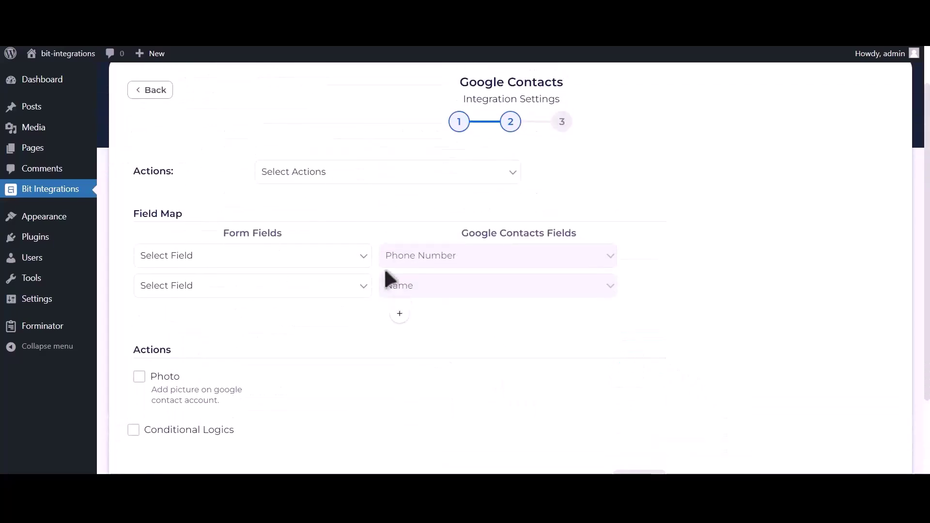
pyautogui.click(367, 173)
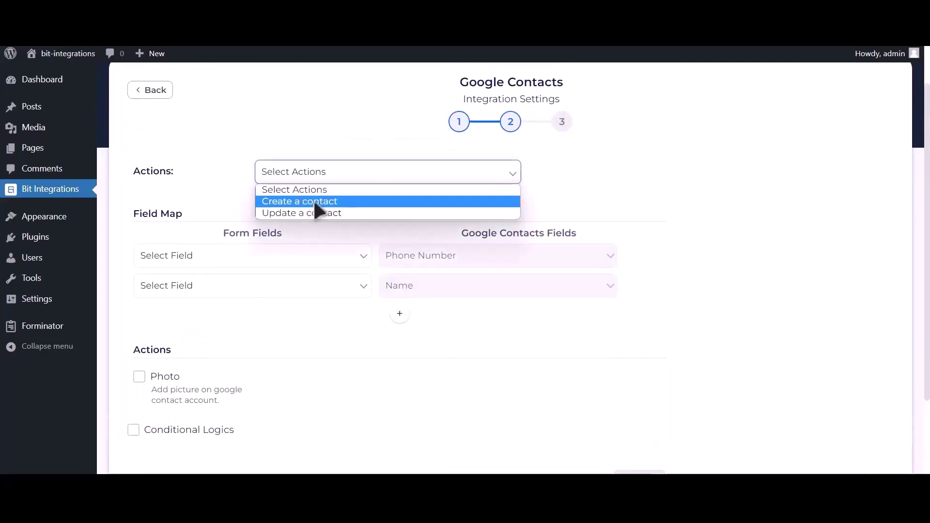
pyautogui.click(354, 201)
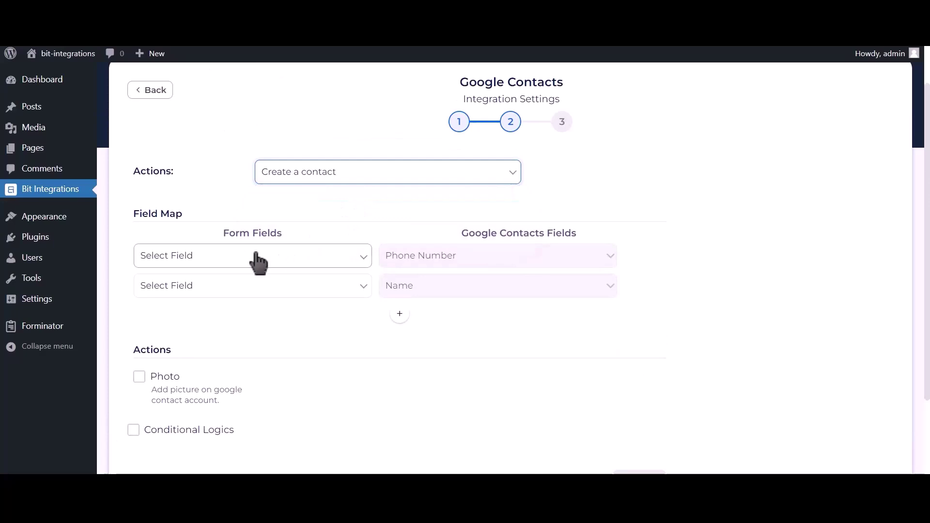
# Step: Map Phone Number-1 to phone, Name-1 to name and Email Address-1 to email
pyautogui.click(235, 261)
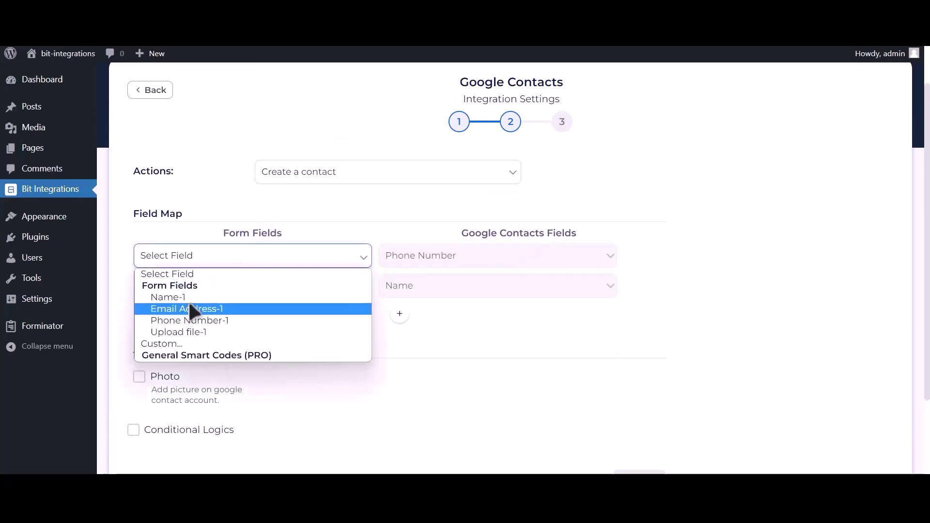
pyautogui.click(220, 323)
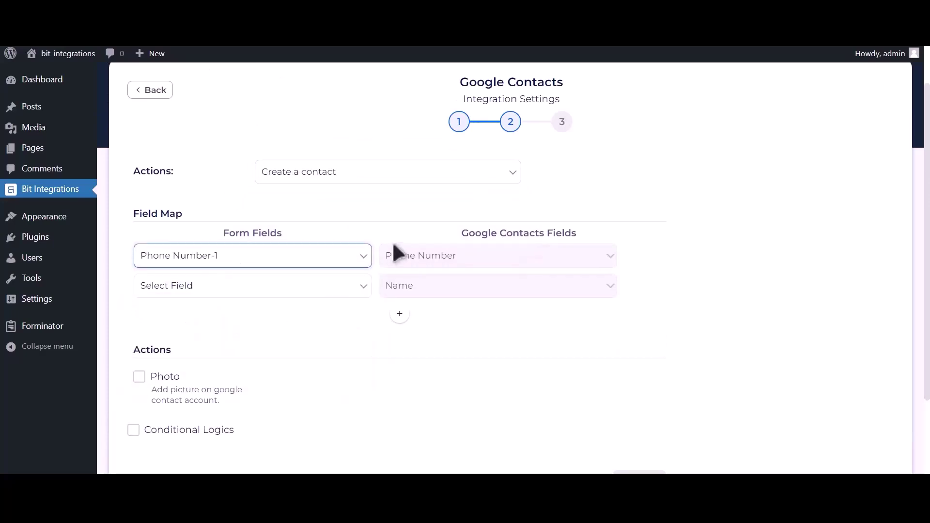
pyautogui.click(303, 287)
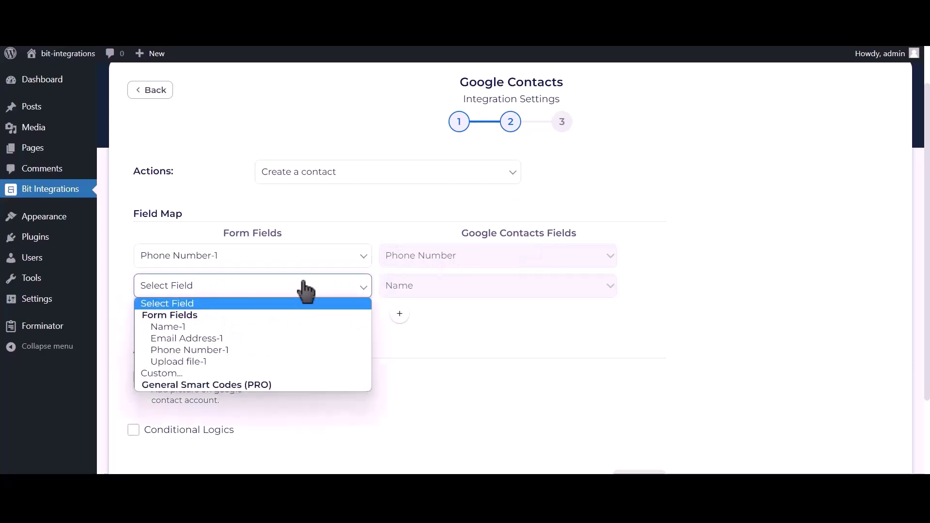
pyautogui.click(243, 327)
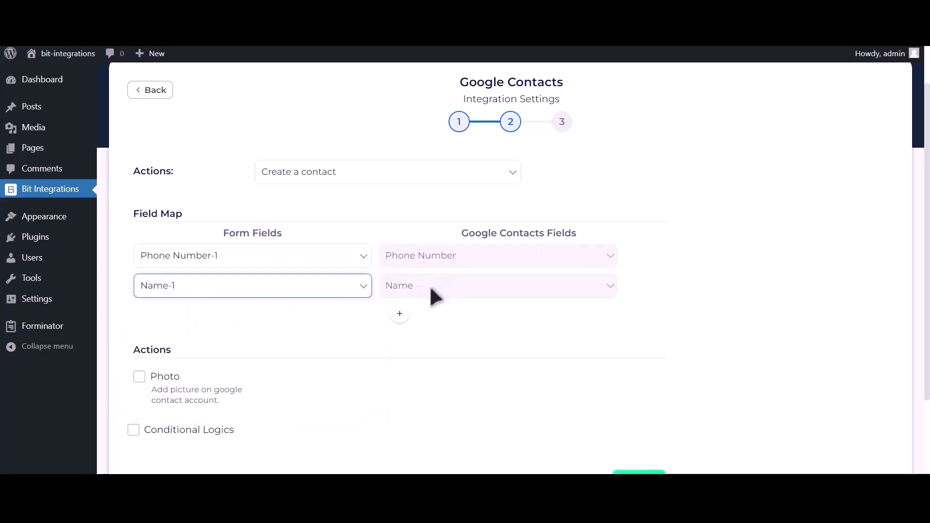
pyautogui.click(400, 314)
pyautogui.click(276, 321)
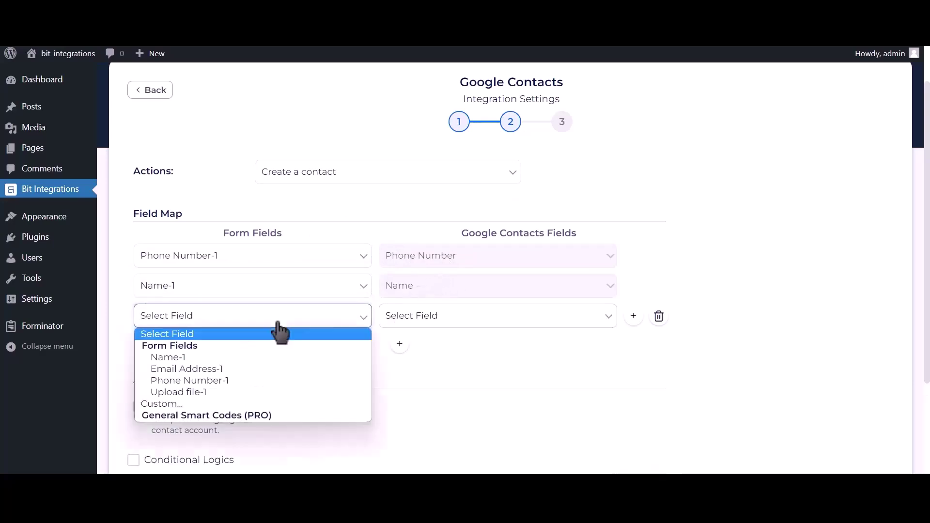
pyautogui.click(227, 369)
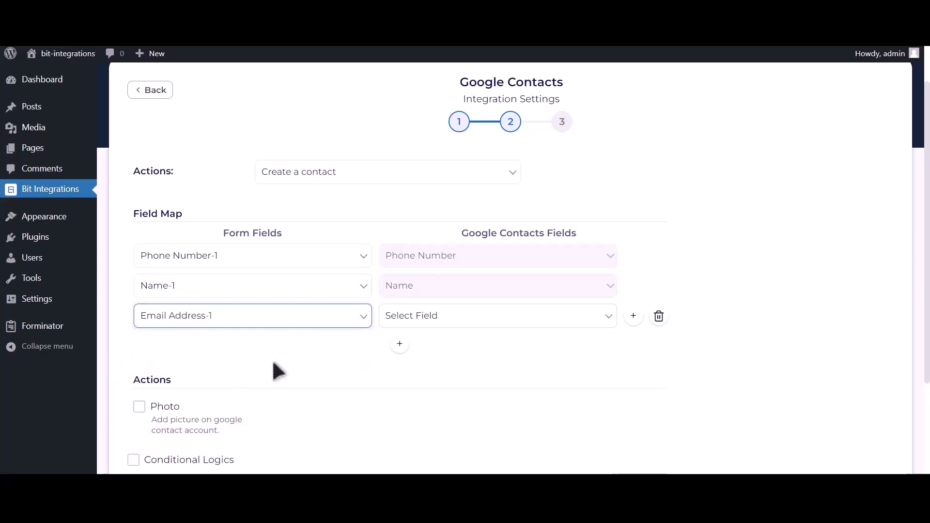
pyautogui.click(444, 324)
pyautogui.click(406, 402)
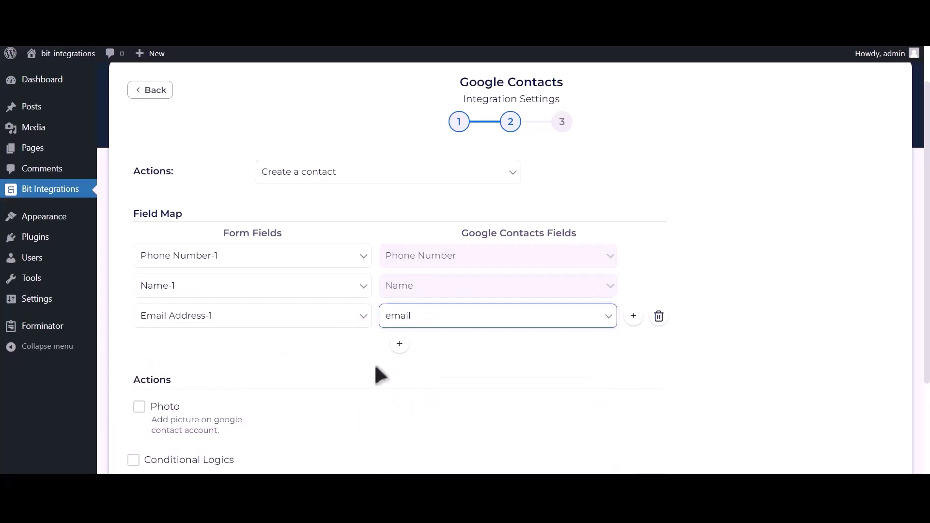
pyautogui.scroll(-2, 380, 375)
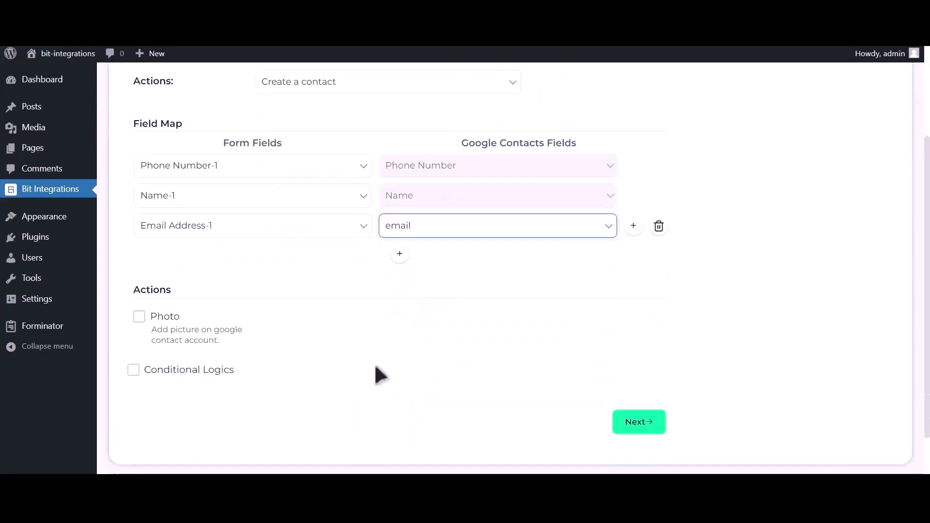
# Step: Enable the contact photo and set its source to the Upload file-1 field
pyautogui.click(139, 309)
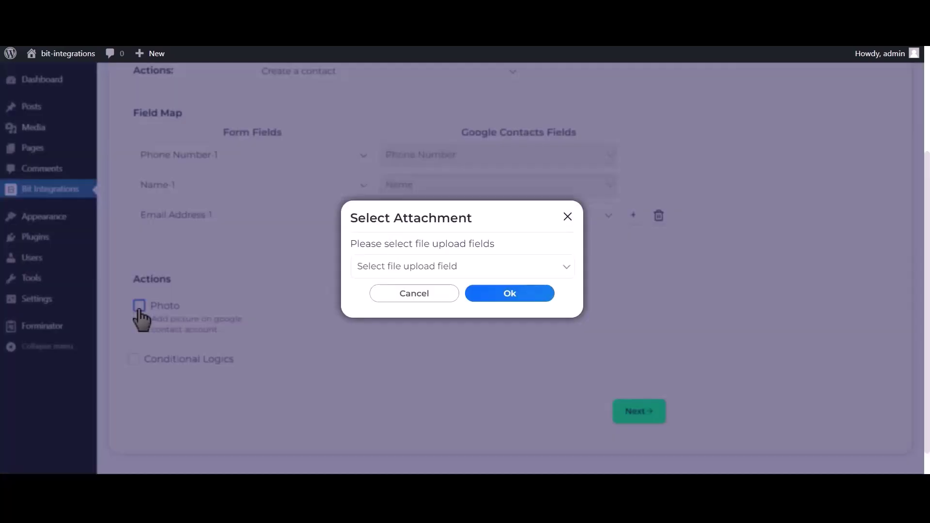
pyautogui.click(429, 274)
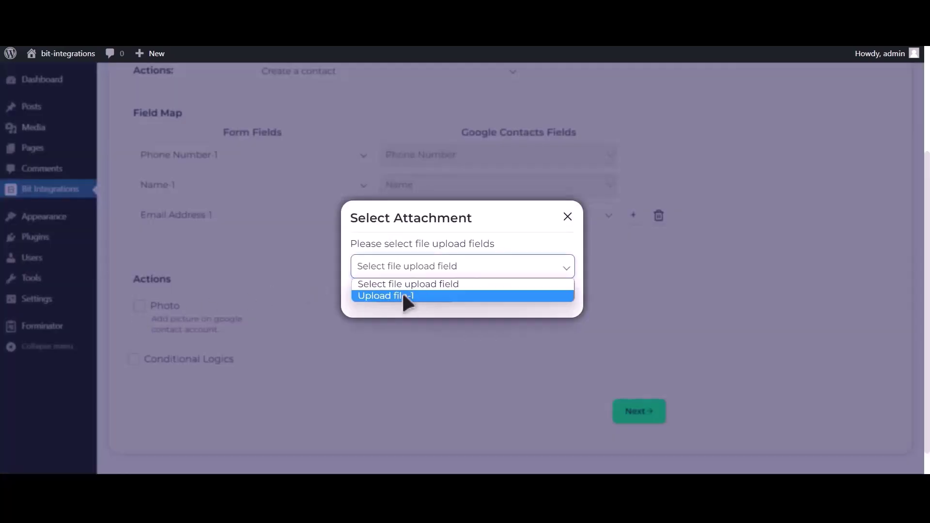
pyautogui.click(412, 295)
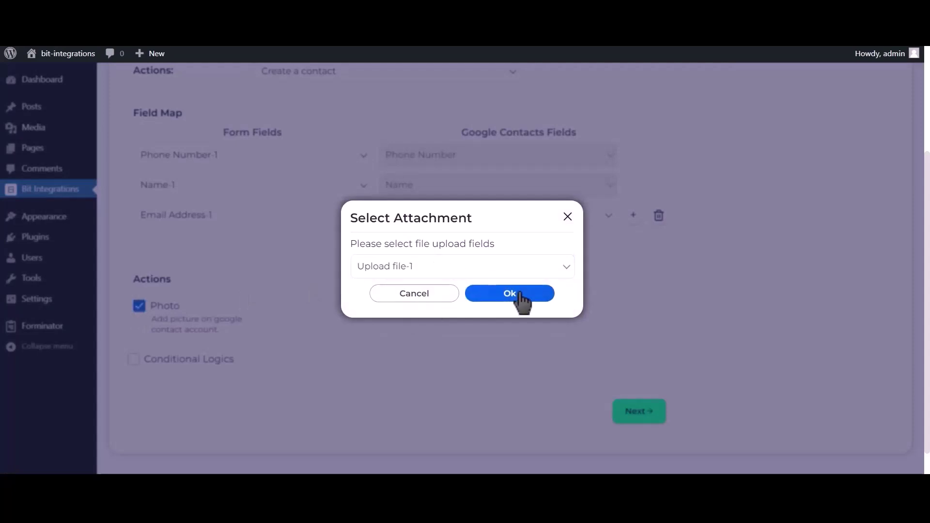
pyautogui.click(522, 301)
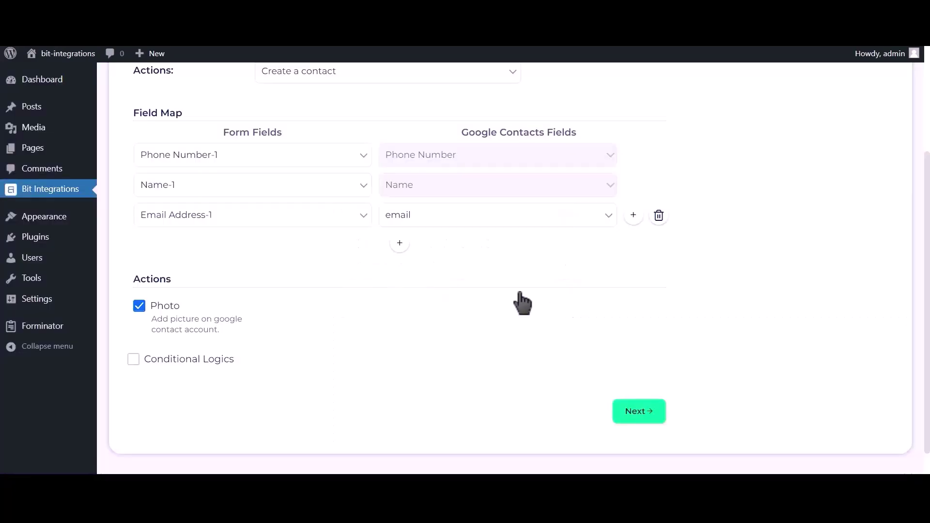
# Step: Leave Conditional Logics off, then finish and save the Google Contacts integration
pyautogui.click(201, 364)
pyautogui.scroll(-2, 202, 369)
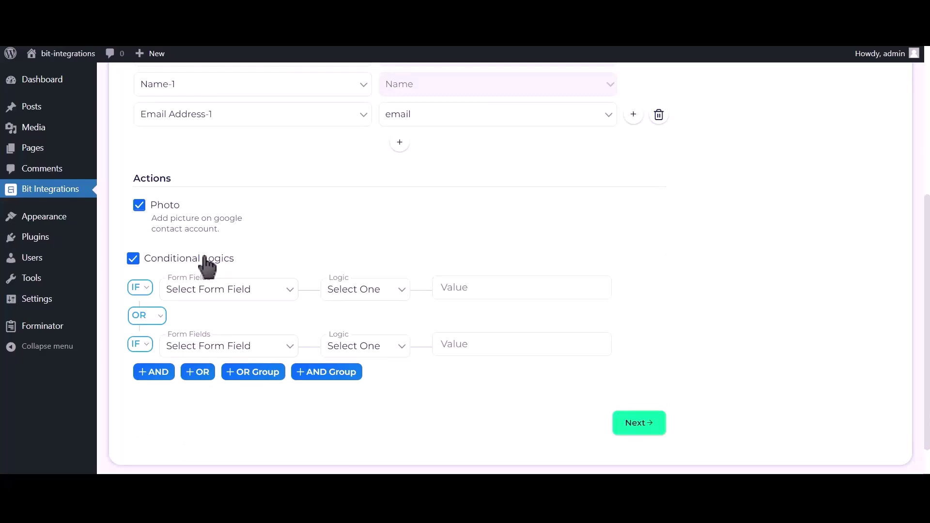
pyautogui.click(204, 259)
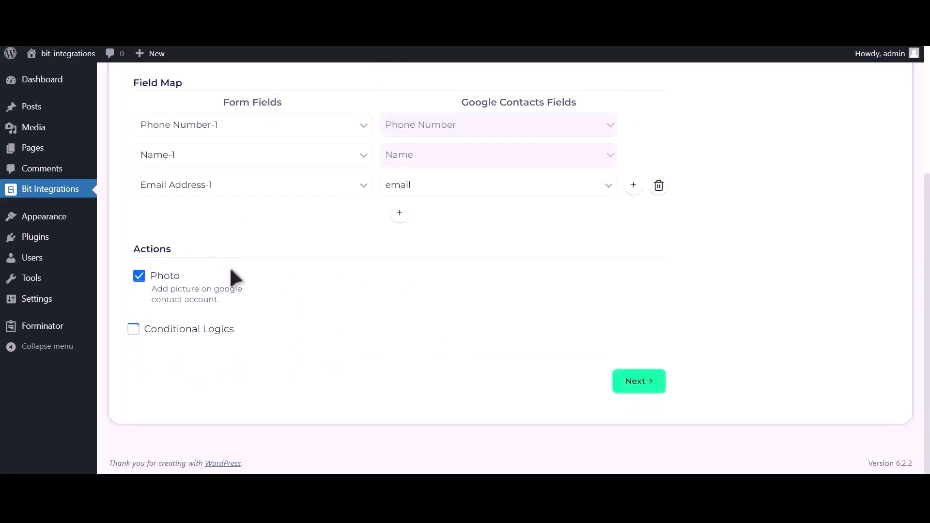
pyautogui.click(645, 385)
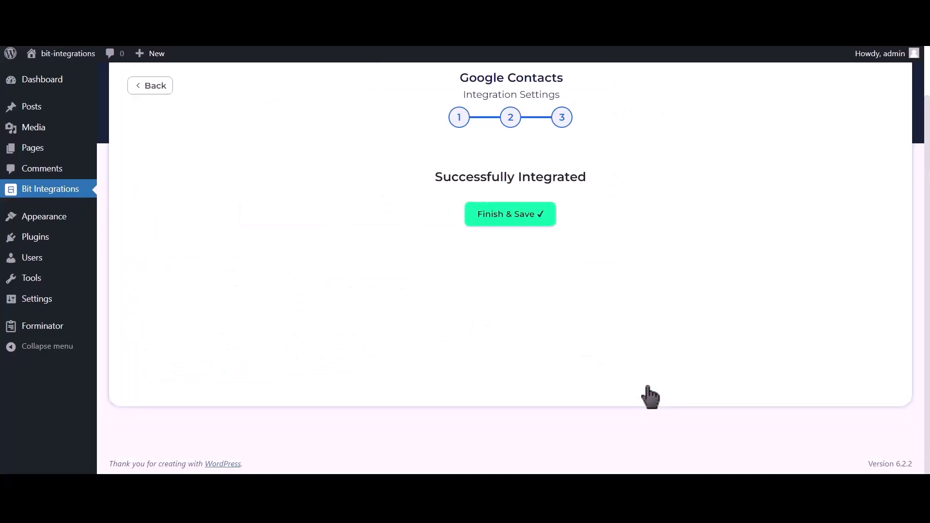
pyautogui.click(518, 231)
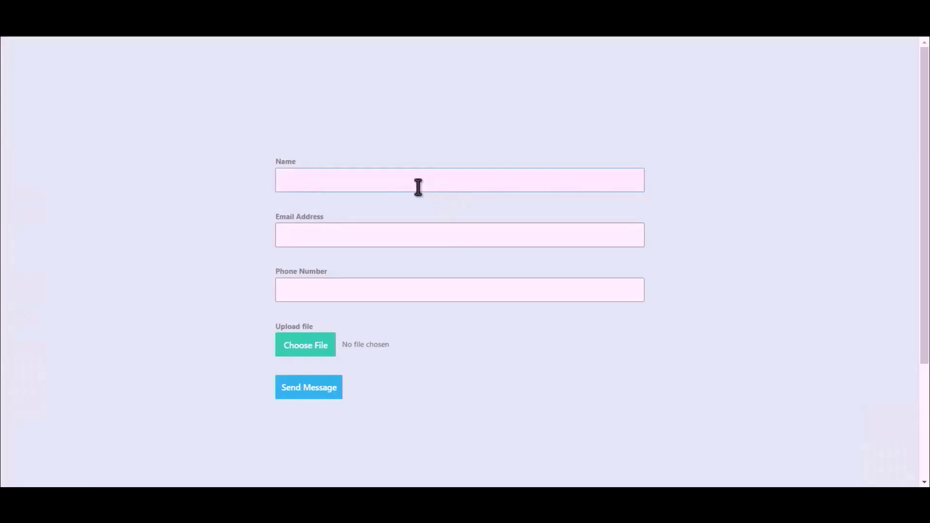
# Step: Fill the form with name 'Bit Integration', a support e-mail address and a phone number
pyautogui.write('Bit Integrations')
pyautogui.click(450, 232)
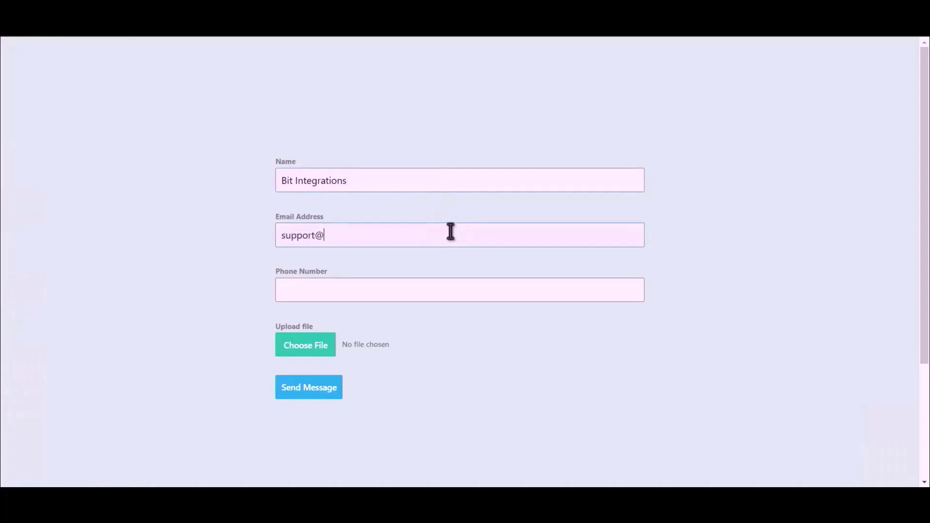
pyautogui.click(406, 293)
pyautogui.write('444555666')
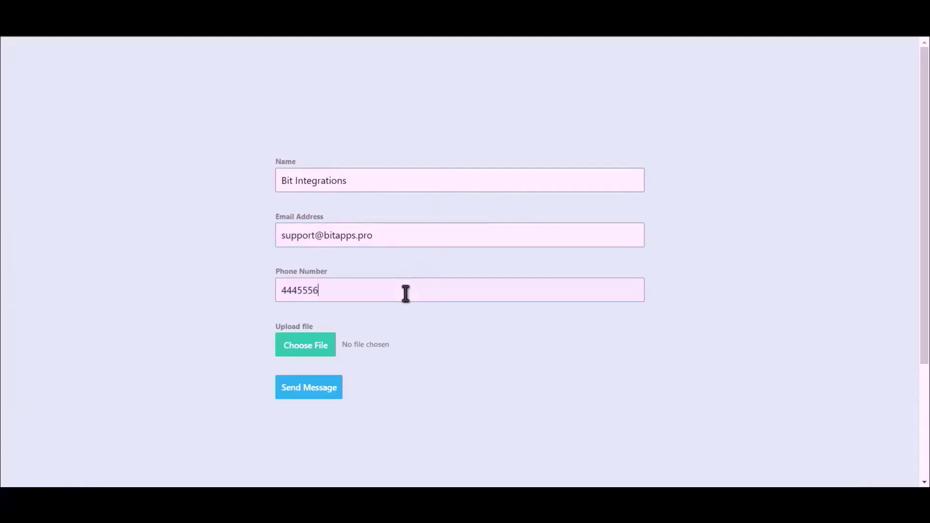
# Step: Attach the Bit Integrations.png image and submit the contact form
pyautogui.click(290, 354)
pyautogui.click(133, 112)
pyautogui.press('Escape')
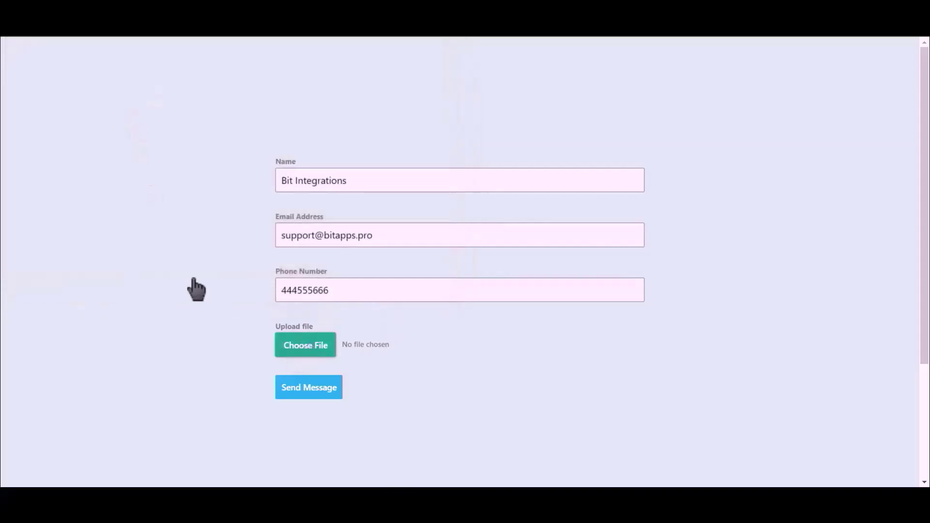
pyautogui.click(309, 393)
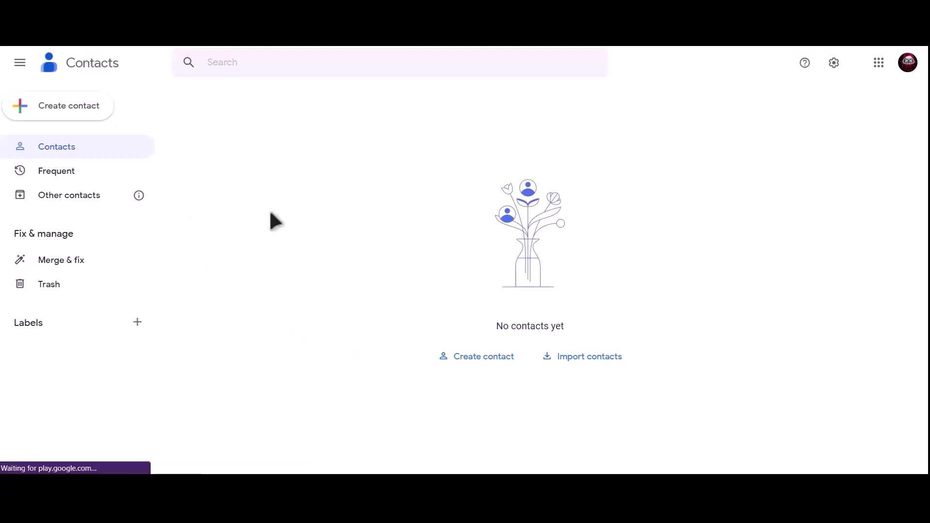
# Step: Refresh Google Contacts and open the new Bit Integrations contact's details
pyautogui.press('F5')
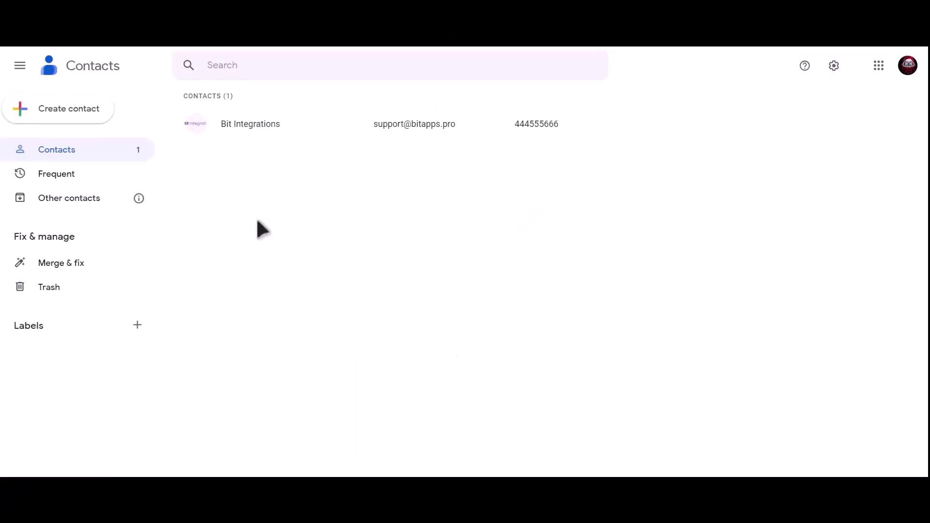
pyautogui.click(289, 124)
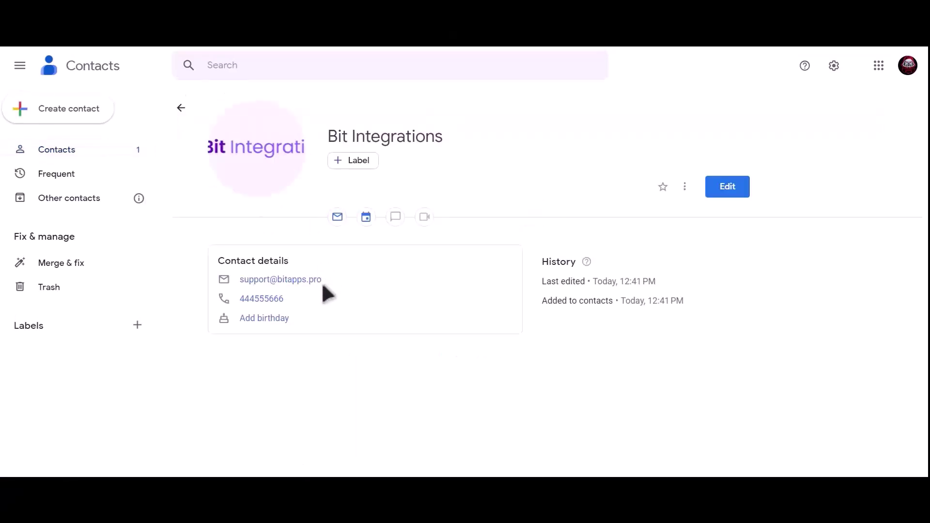